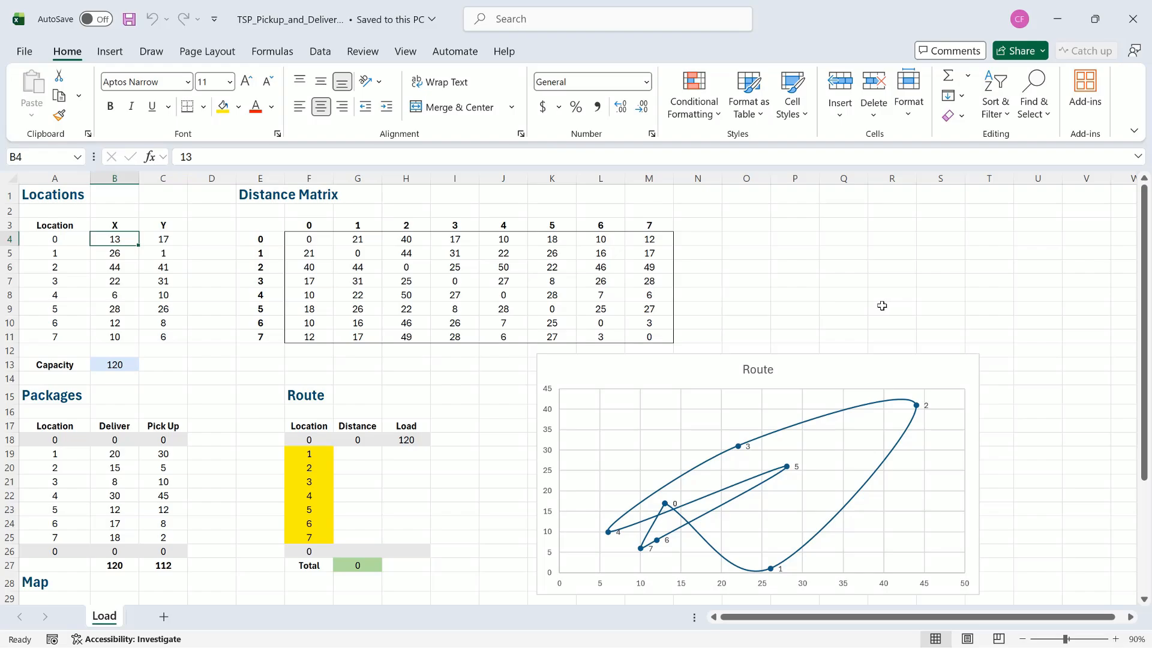
- Examine the Locations coordinates and the Map table's VLOOKUP formula and route references in cells A31 to B33
click(70, 254)
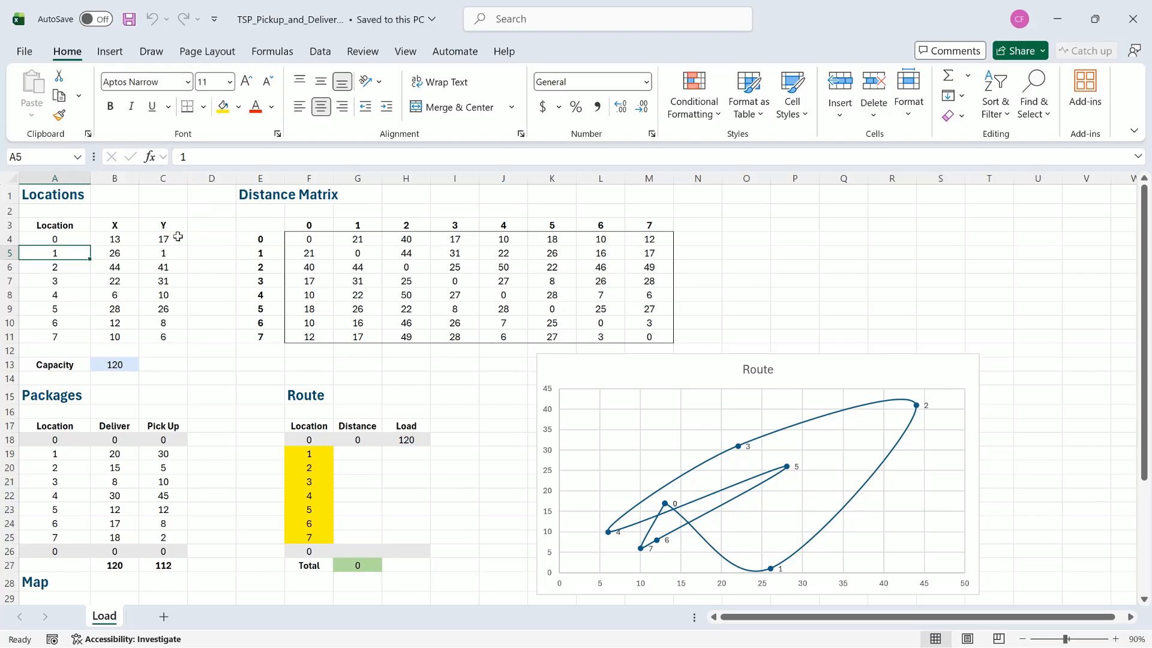
click(79, 238)
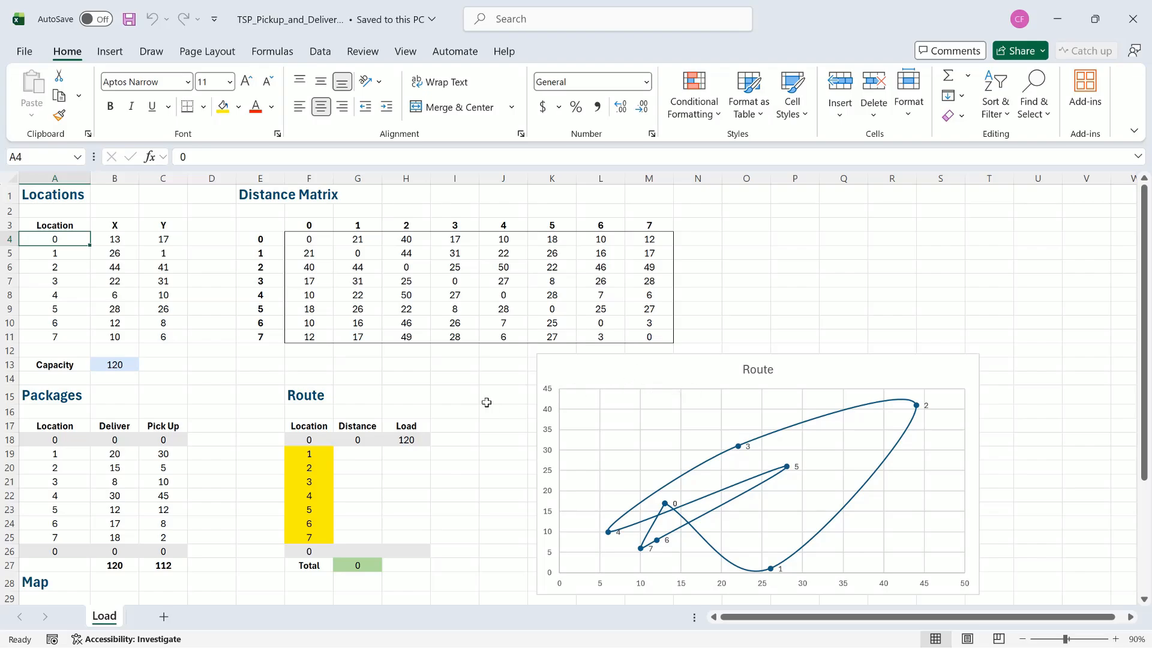
scroll(487, 402, down, 5)
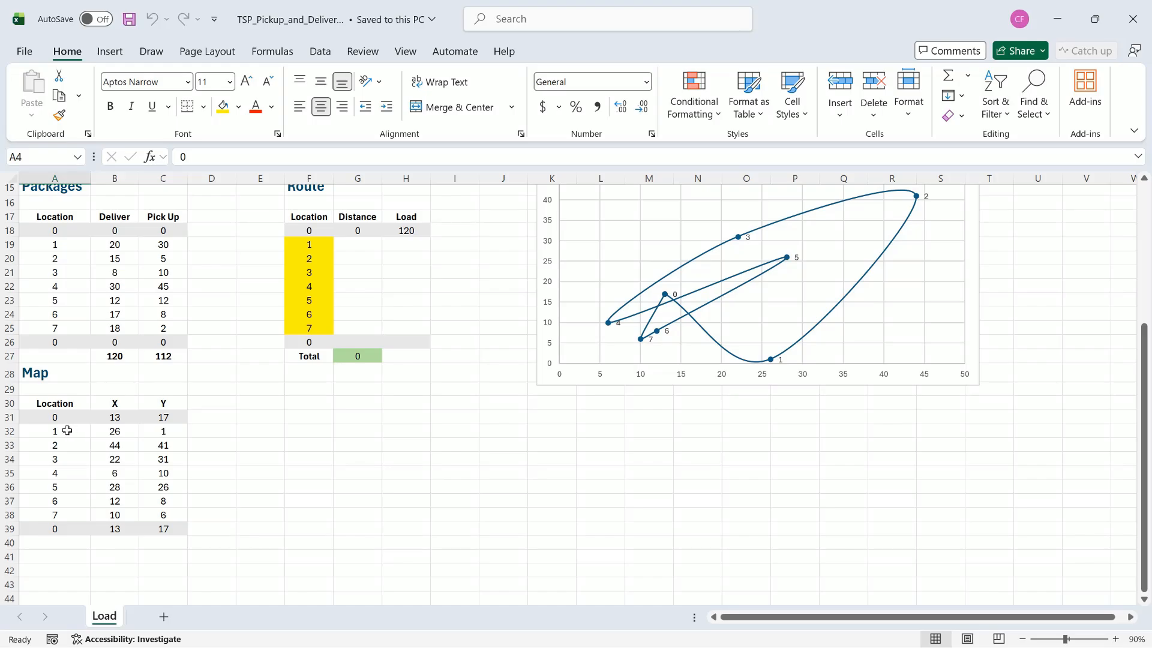
click(115, 418)
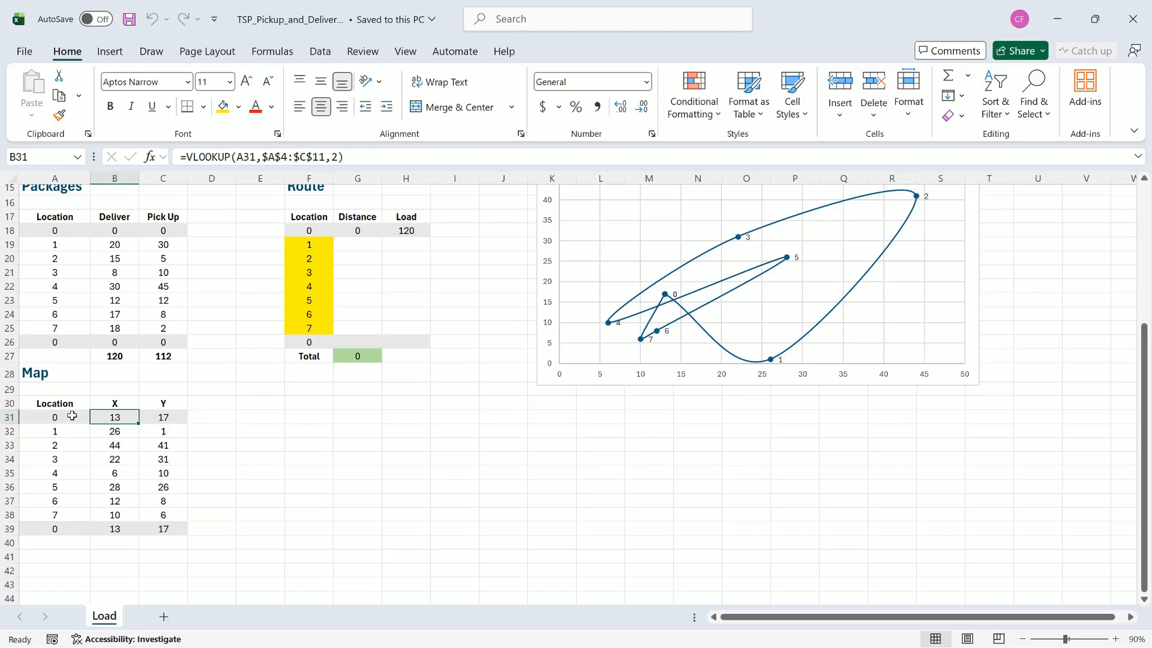
scroll(210, 439, up, 5)
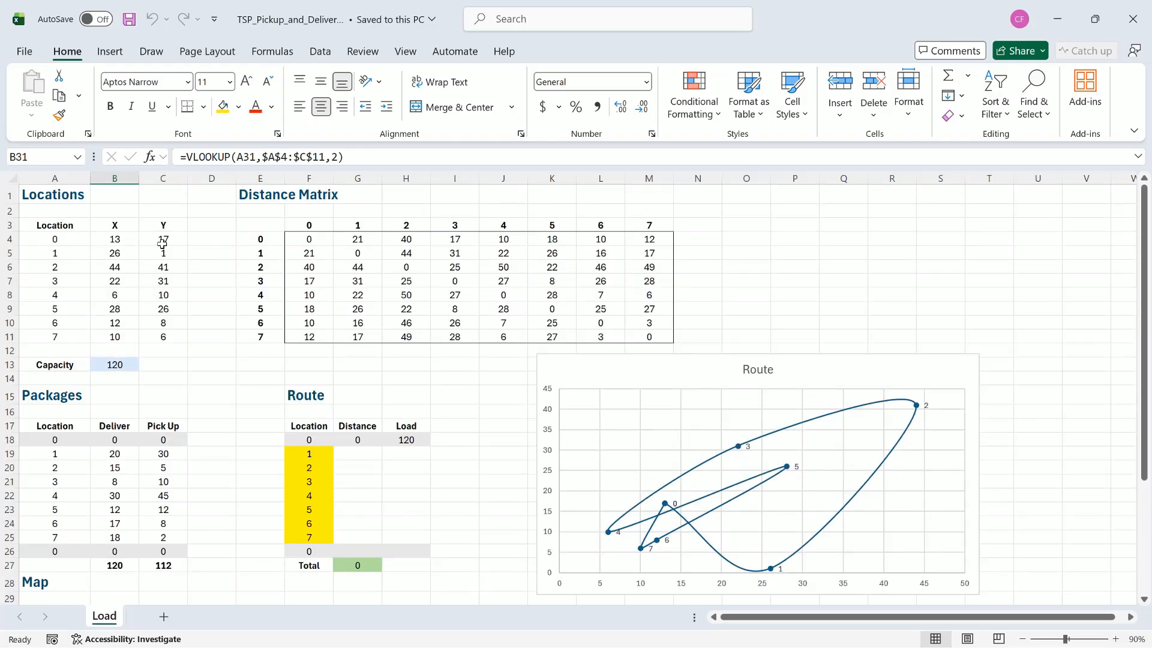
scroll(238, 368, down, 6)
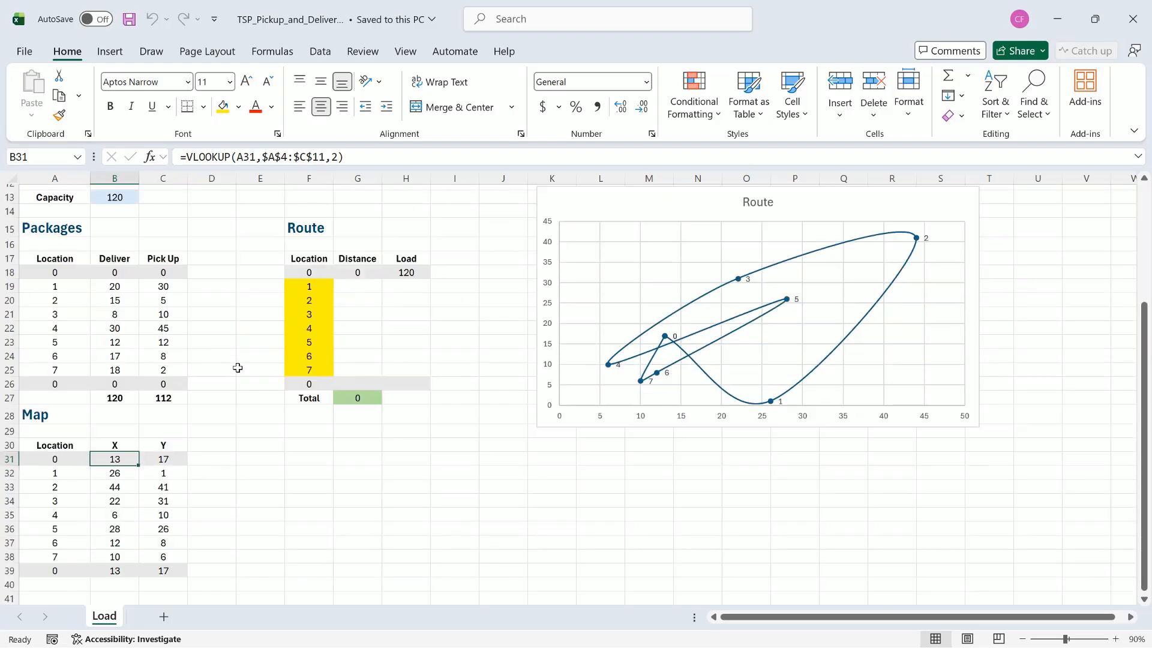
click(74, 376)
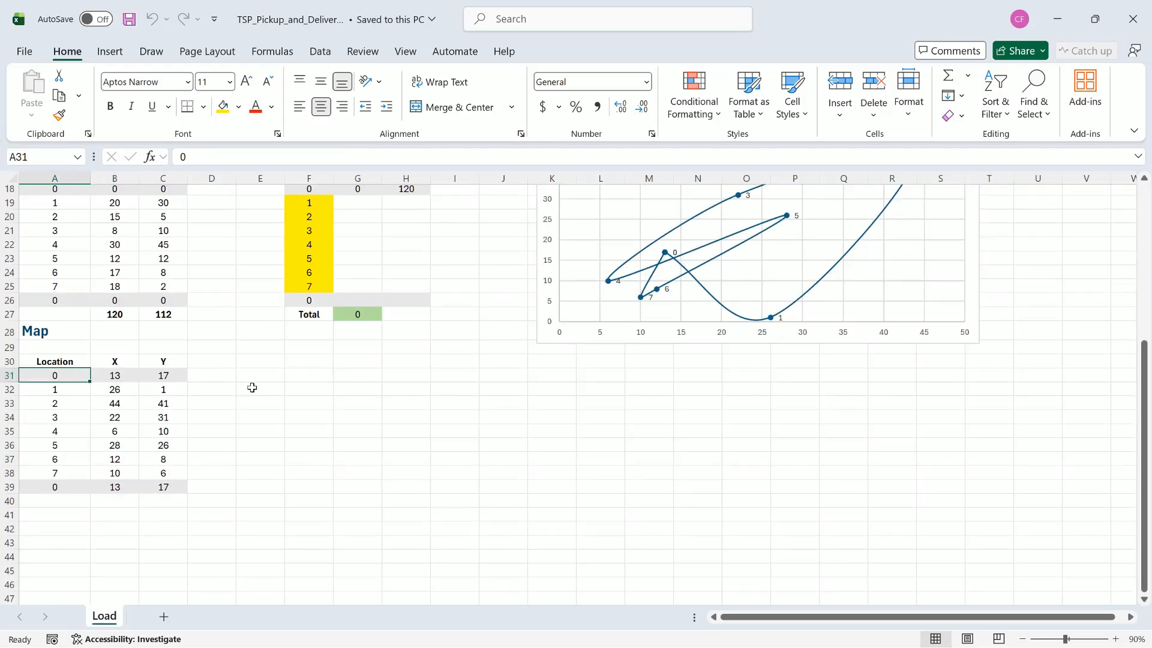
click(65, 390)
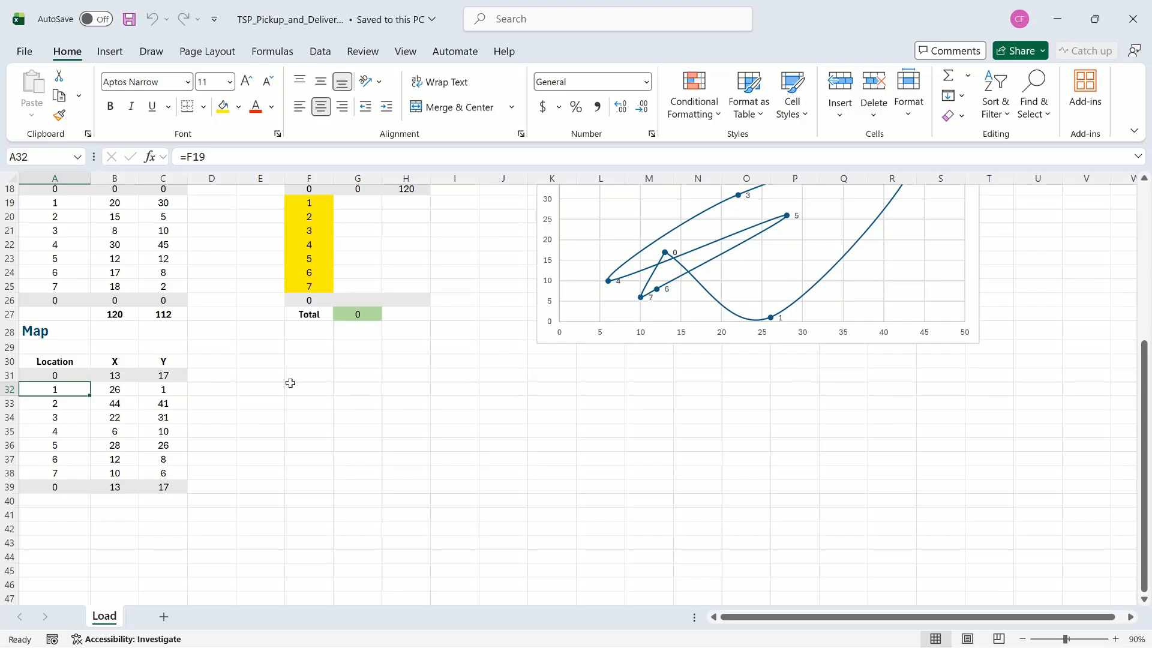
scroll(322, 383, up, 1)
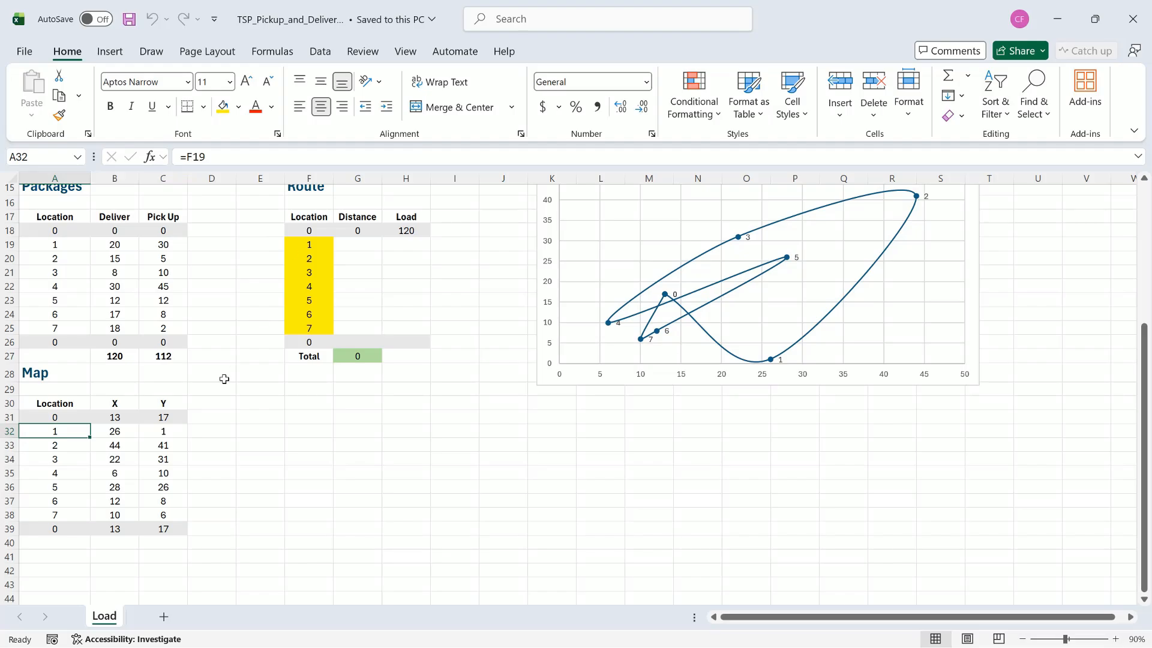
click(76, 446)
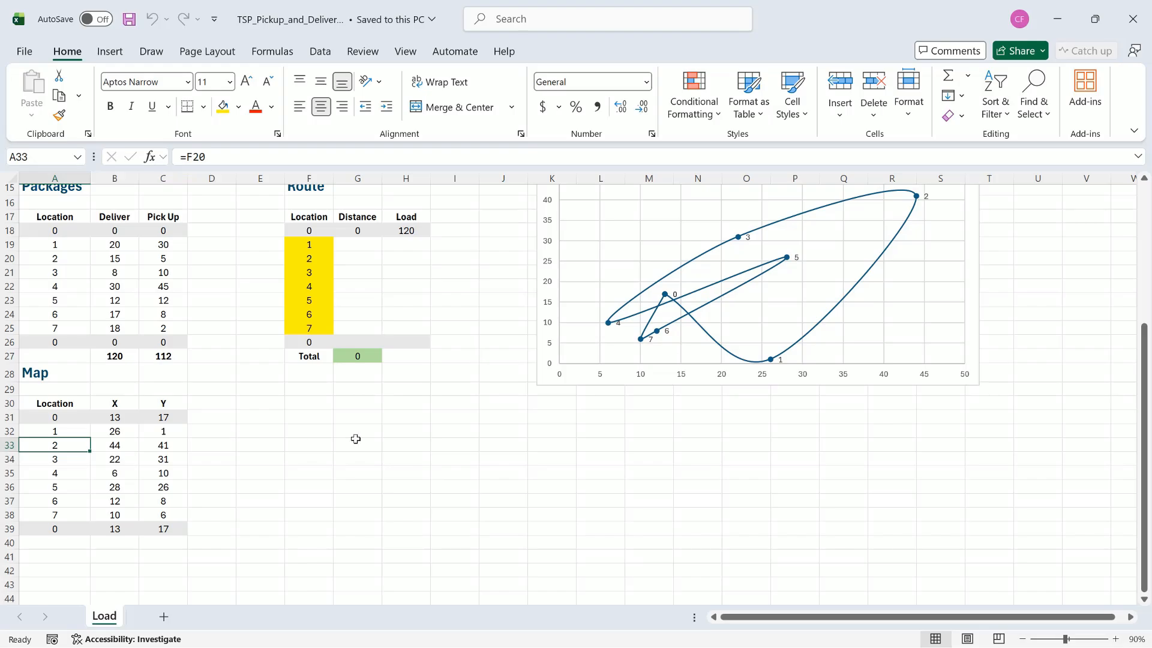
- Examine the Distance Matrix formulas in F4, G5 and F5 and the first two locations of the Route table
scroll(356, 439, up, 5)
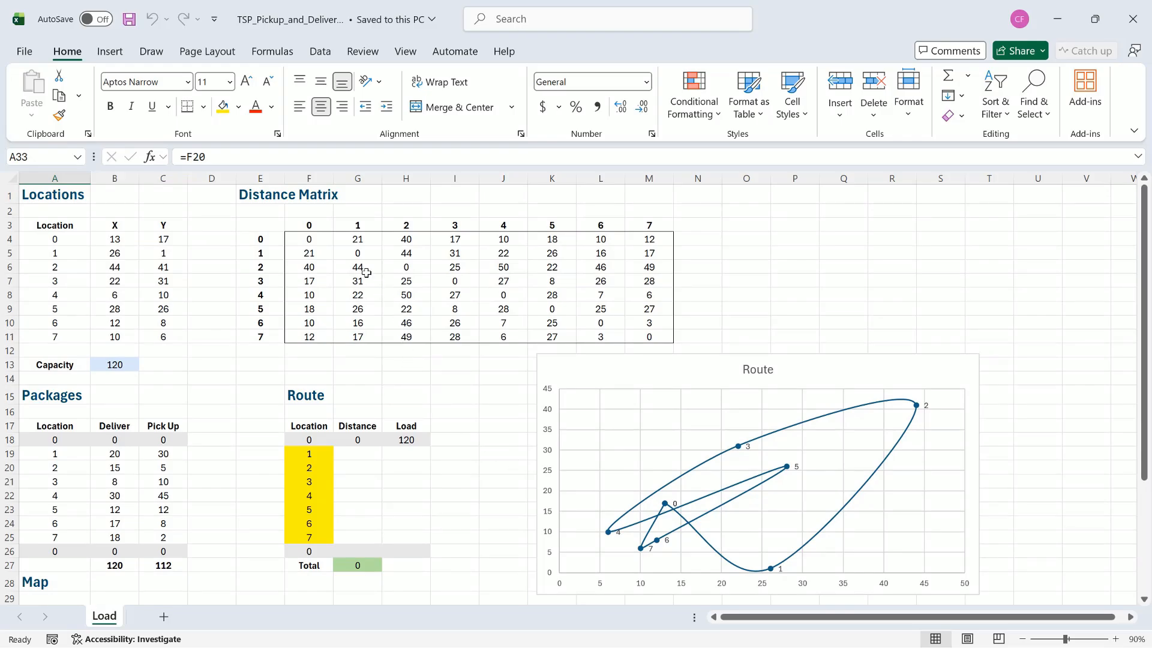
click(329, 240)
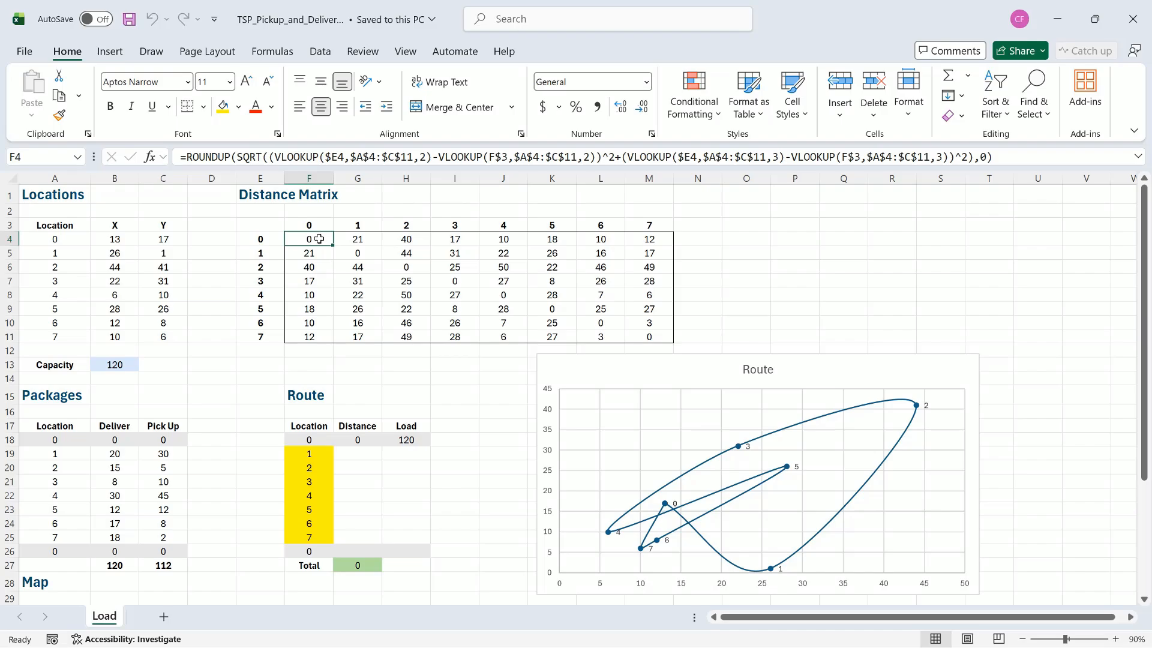
click(353, 252)
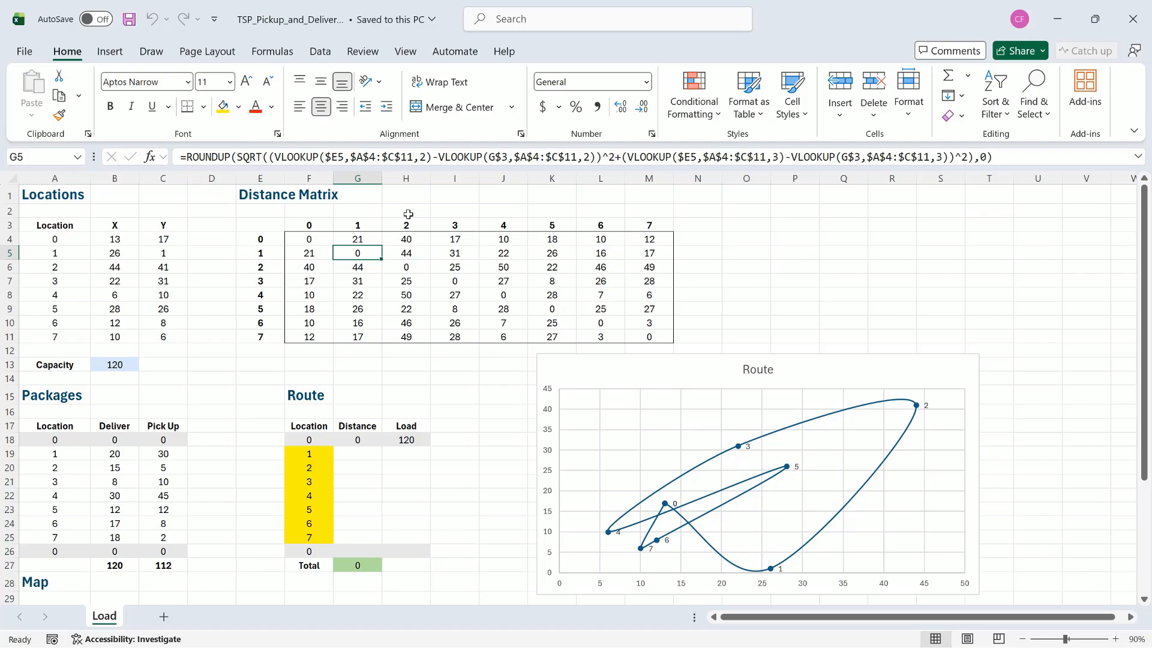
click(310, 439)
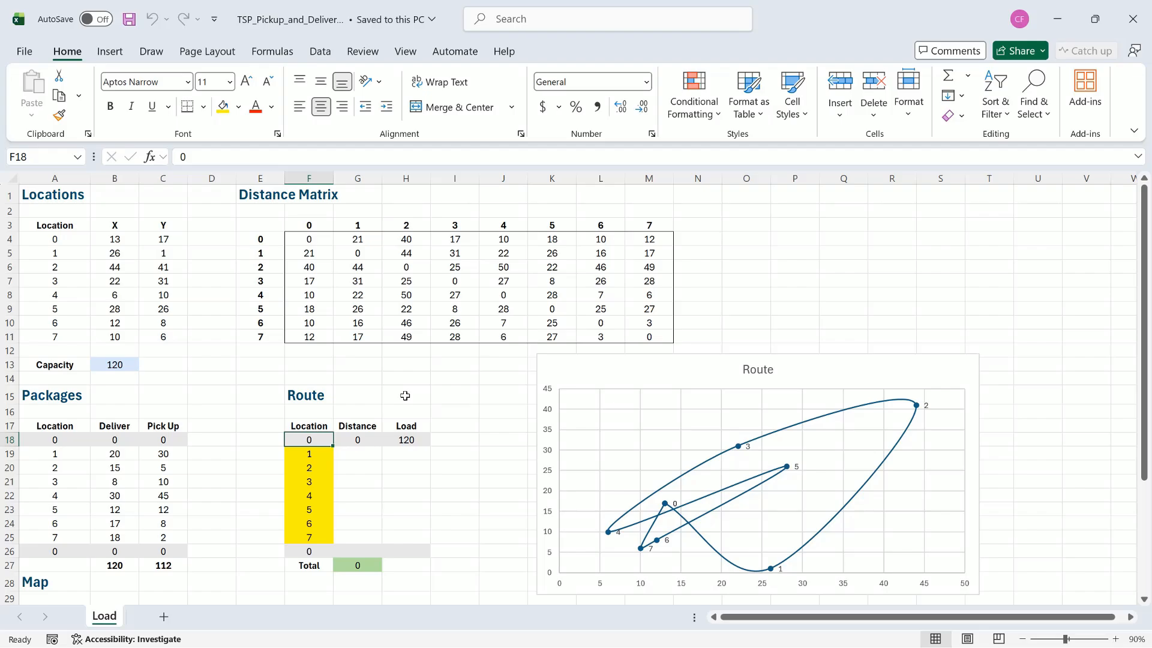
click(321, 451)
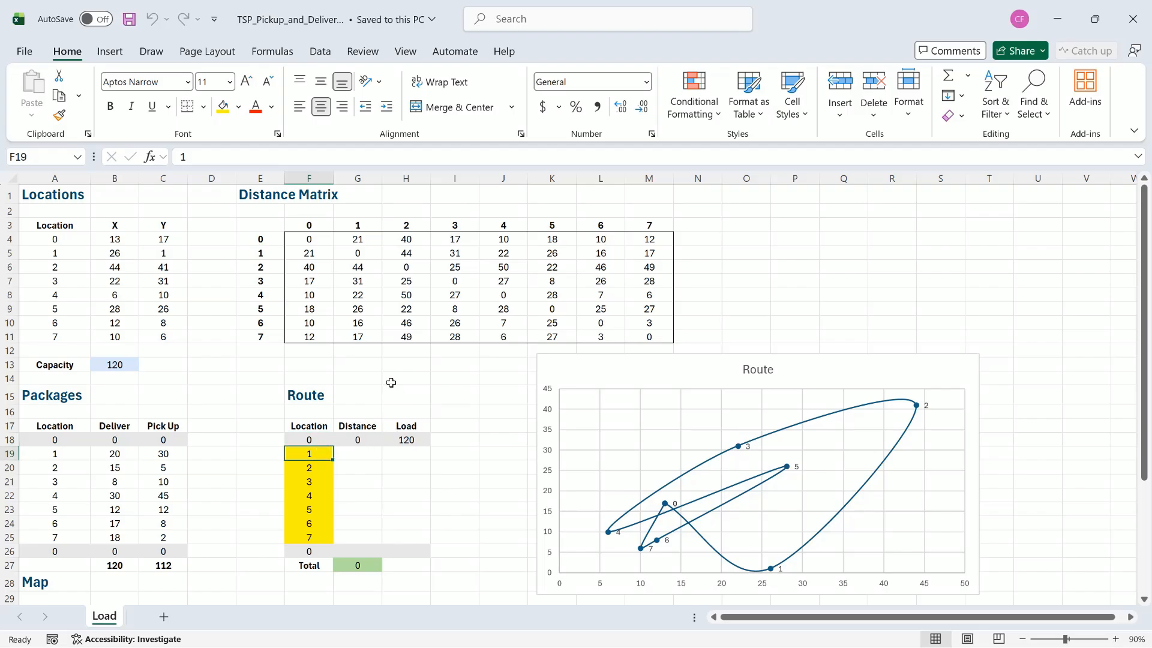
click(324, 254)
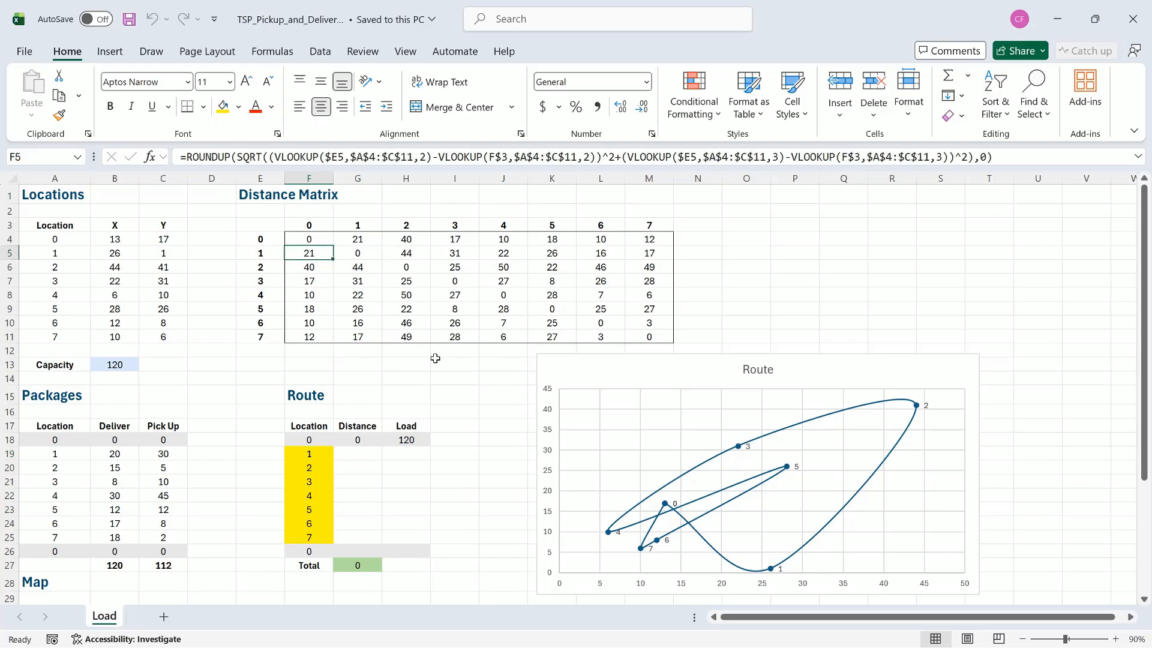
- Enter =INDEX($F$4:$M$11,F18+1,F19+1) in G19 to look up the distance between the first two route locations
click(367, 454)
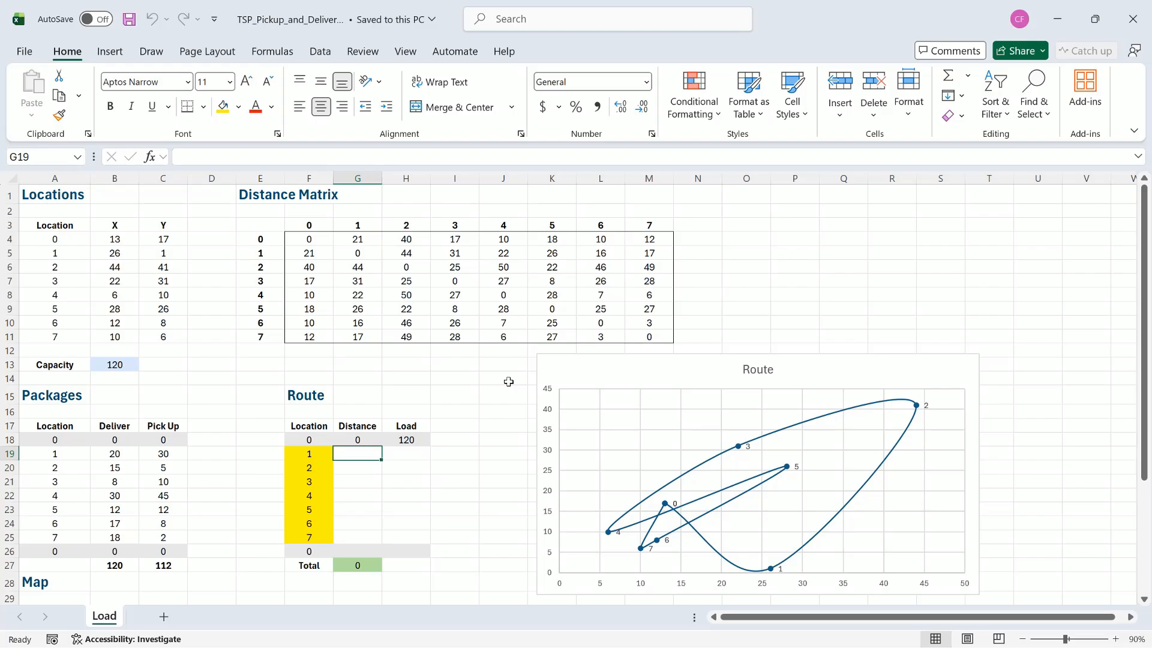
text(=)
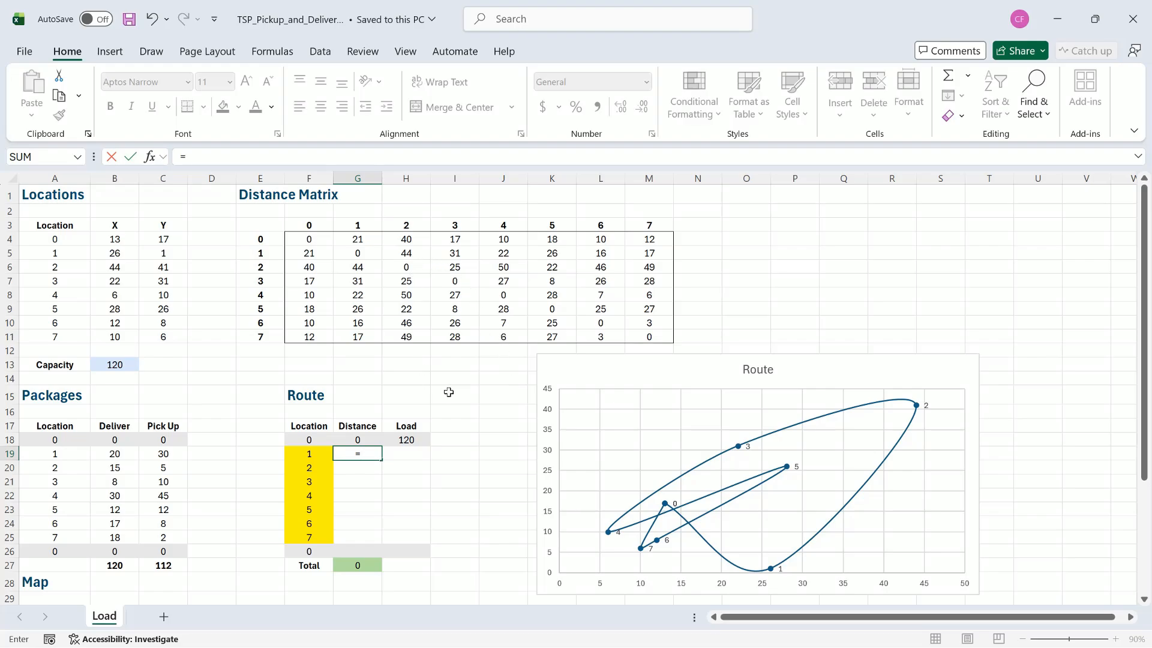
text(ind)
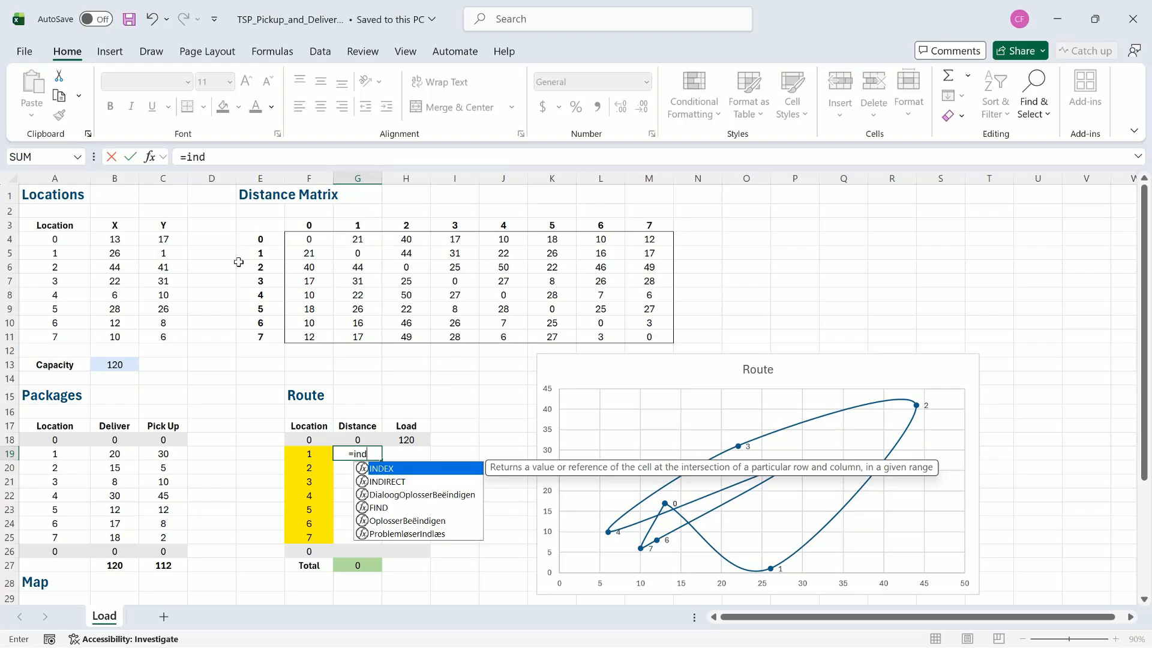
key(Tab)
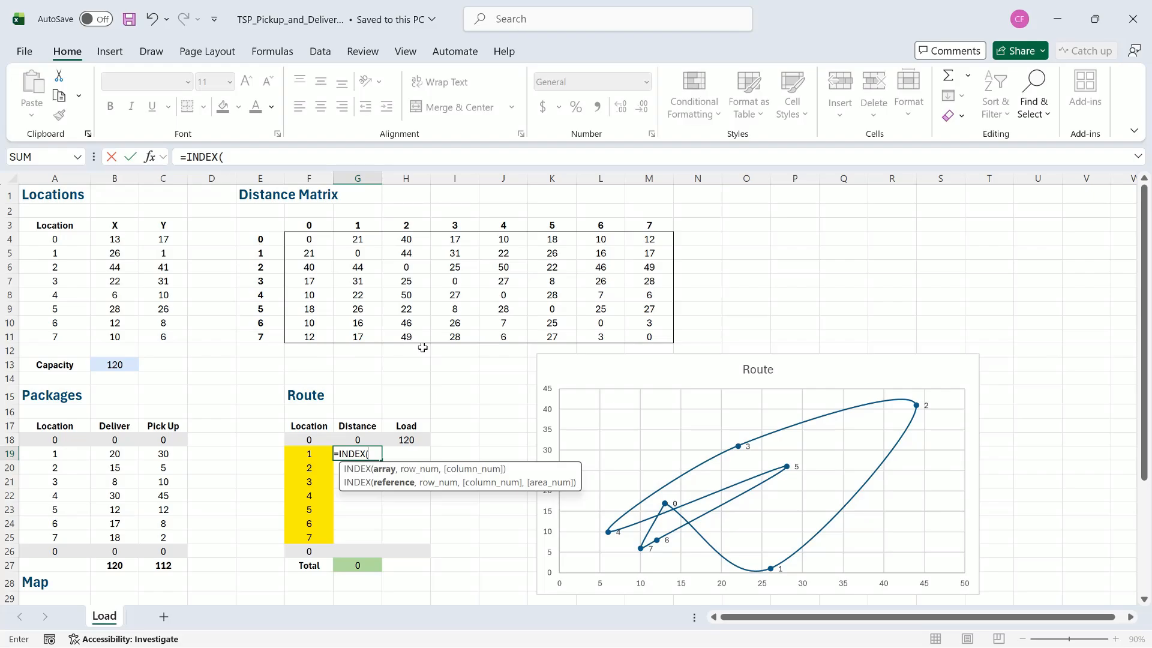
click(311, 240)
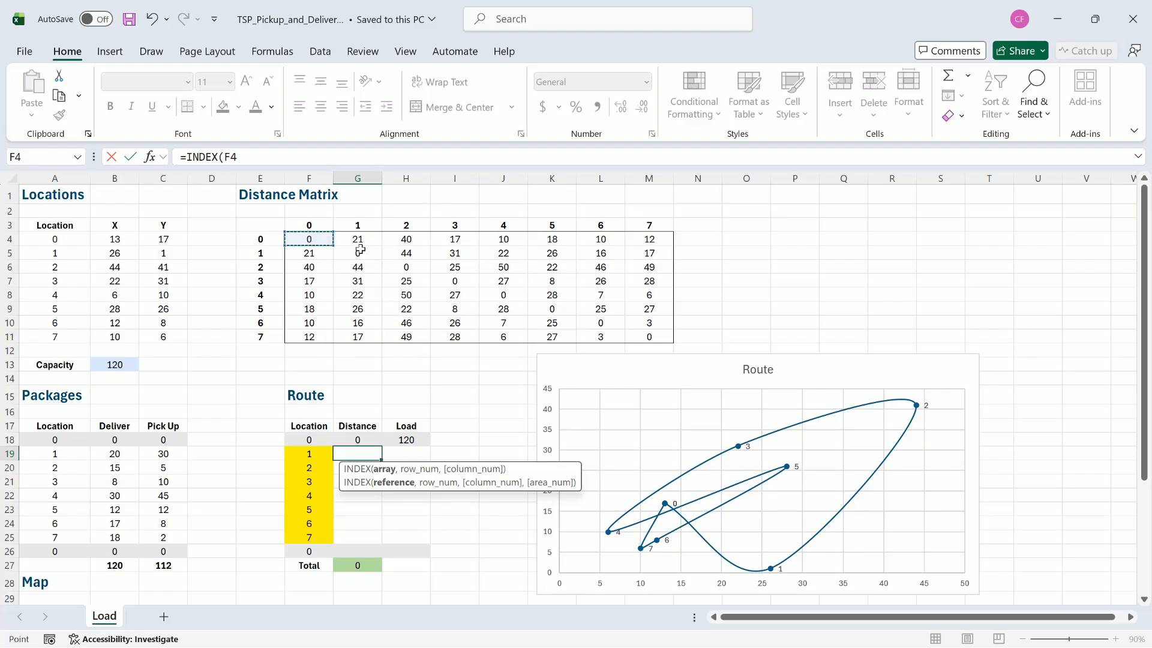
drag(360, 249, 650, 330)
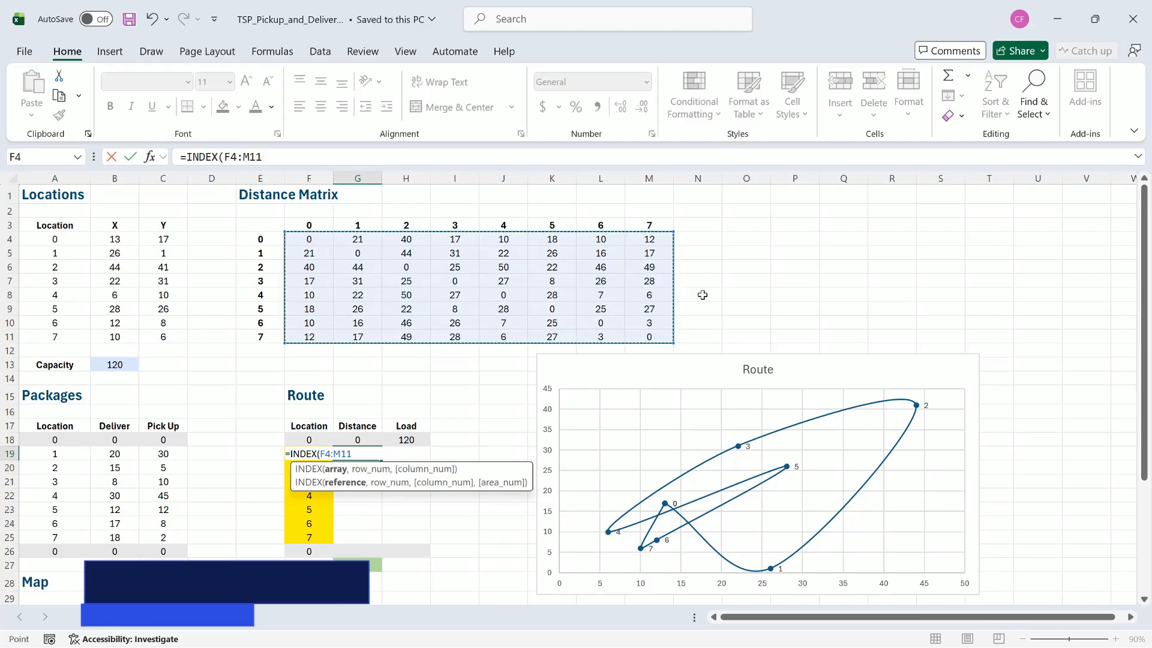
key(F4)
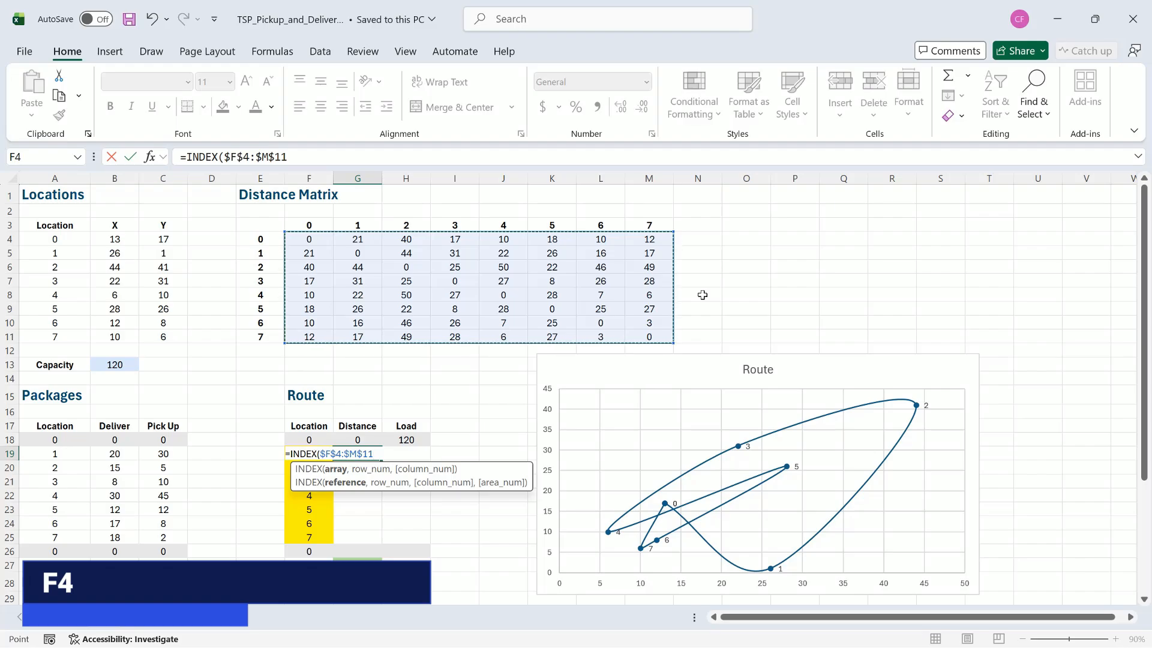
text(,)
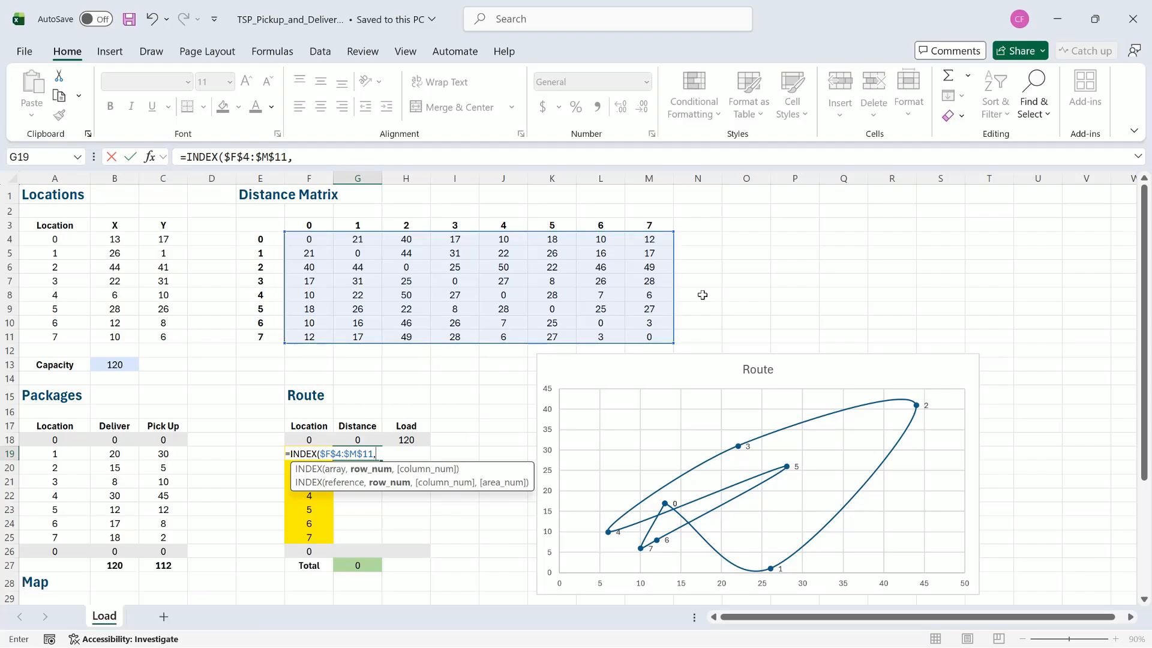
text(f18)
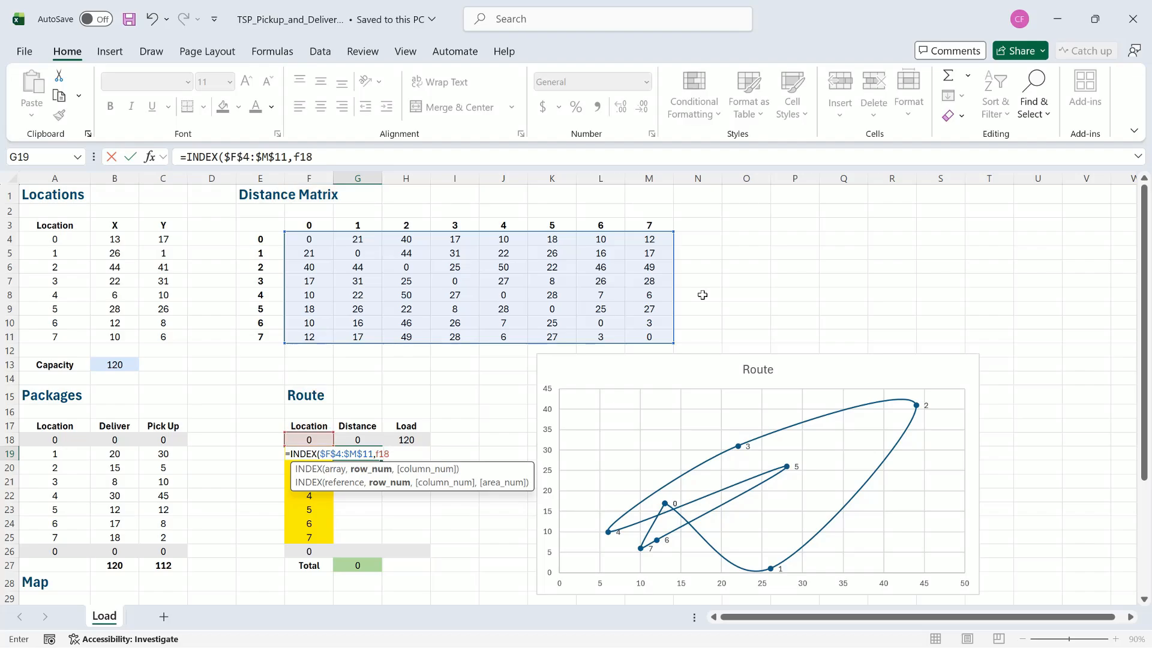
text(+1)
text(,)
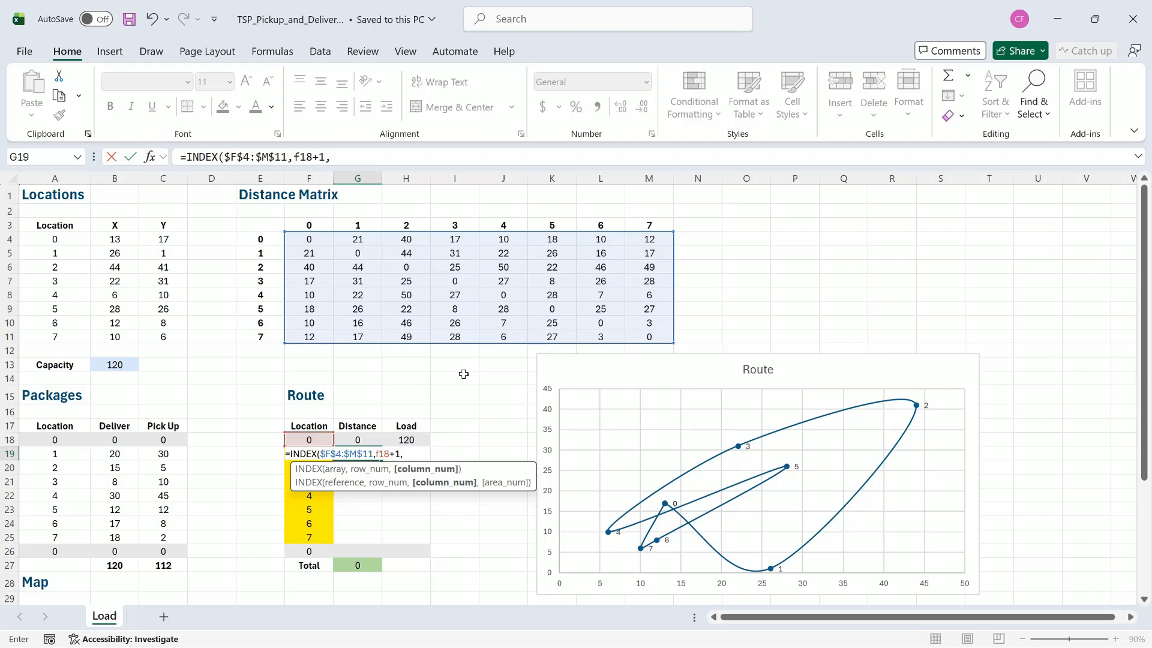
text(f19+1))
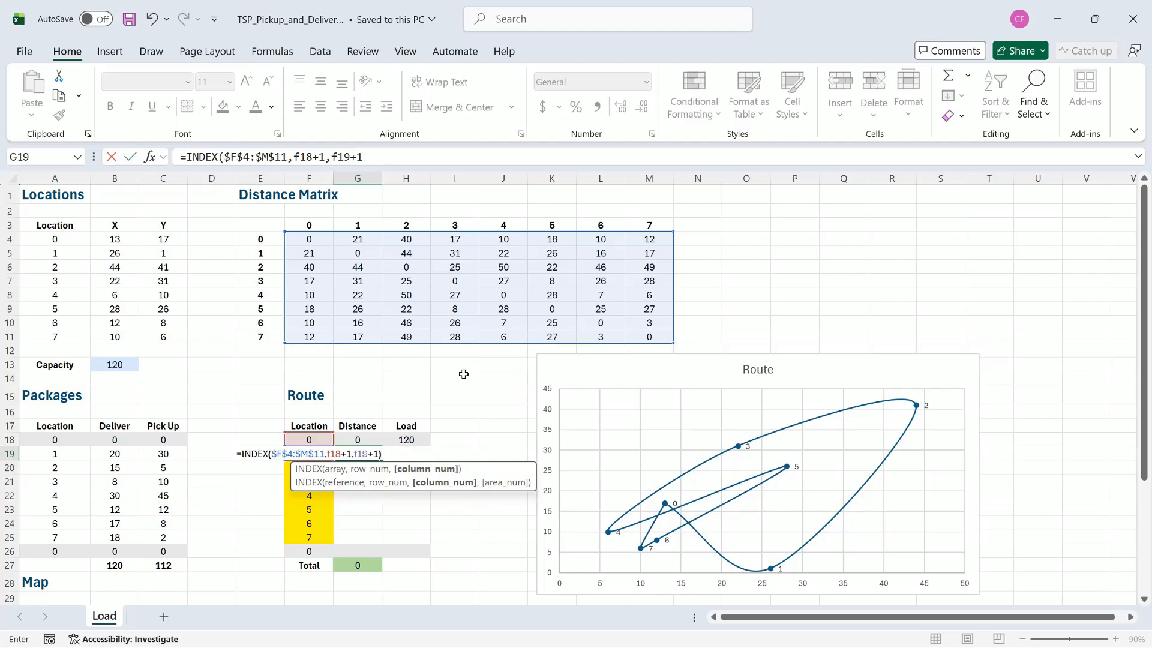
key(Return)
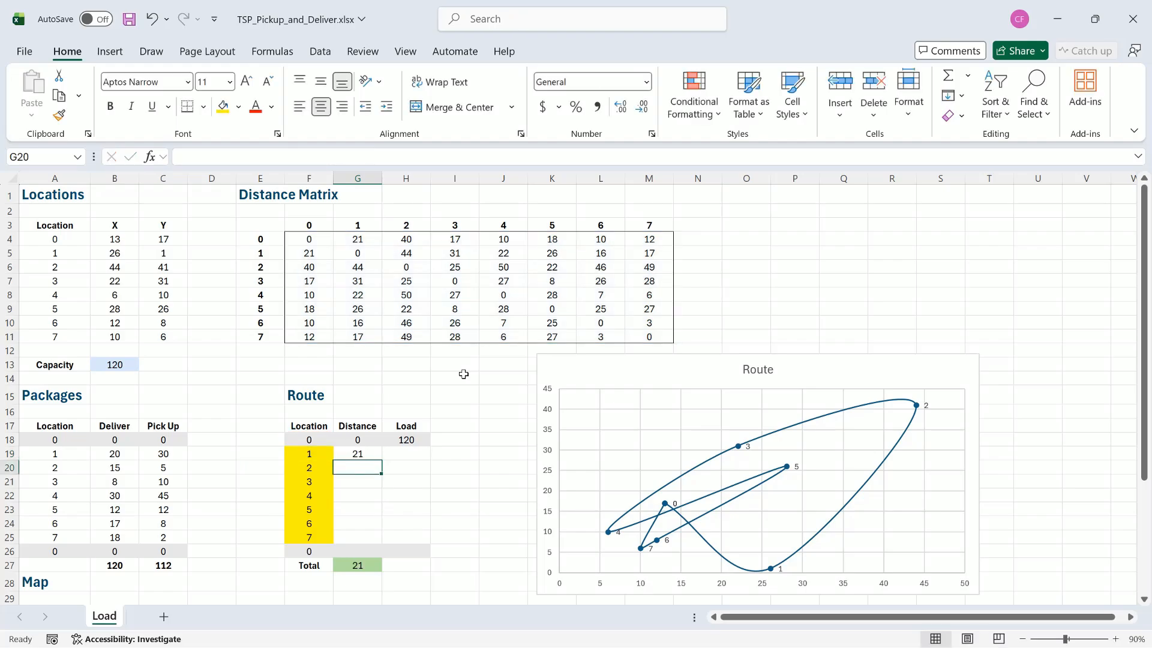
- Check the total distance formula in G27, and fill the G19 distance formula down to G26 without formatting
click(372, 565)
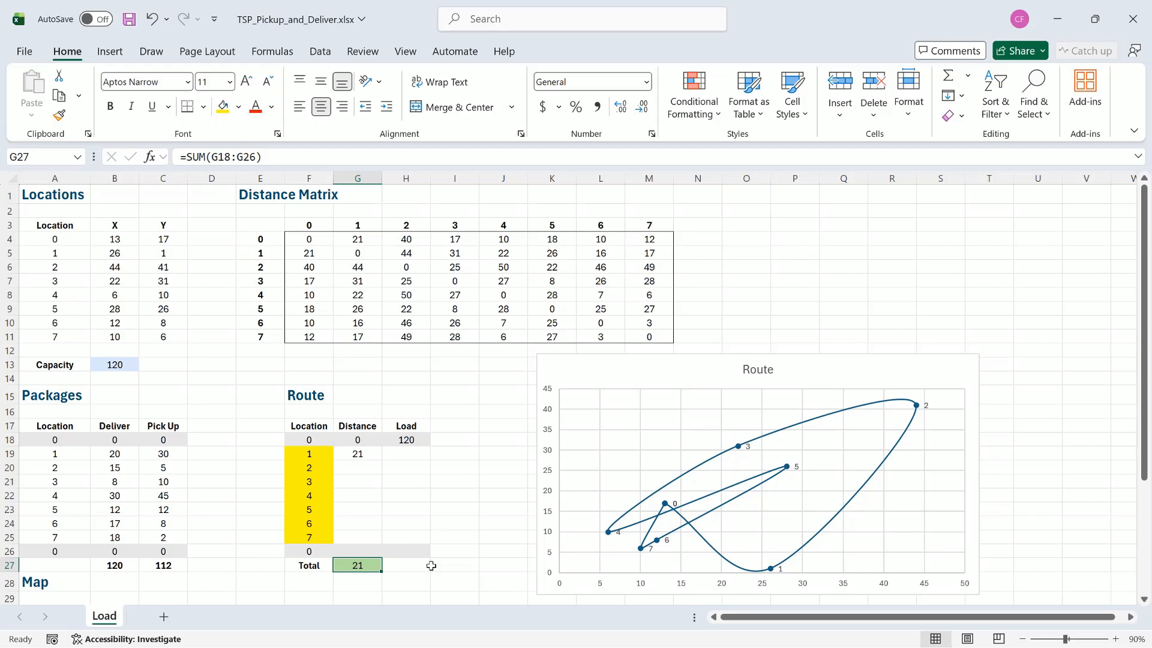
click(358, 455)
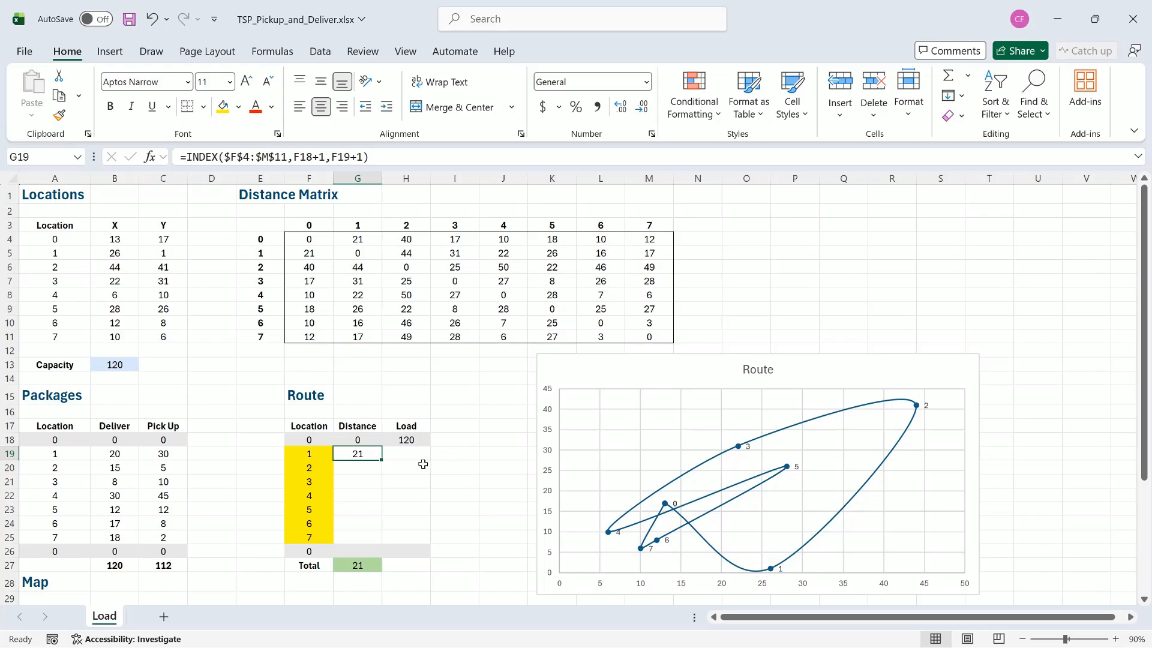
drag(382, 460, 373, 553)
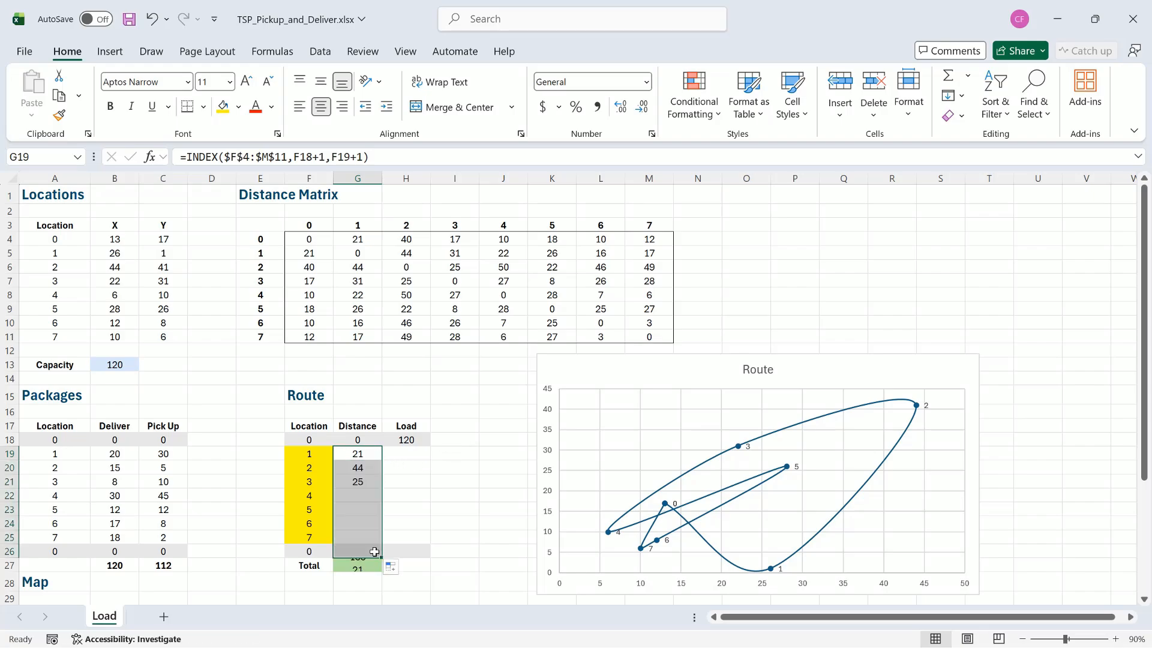
click(363, 458)
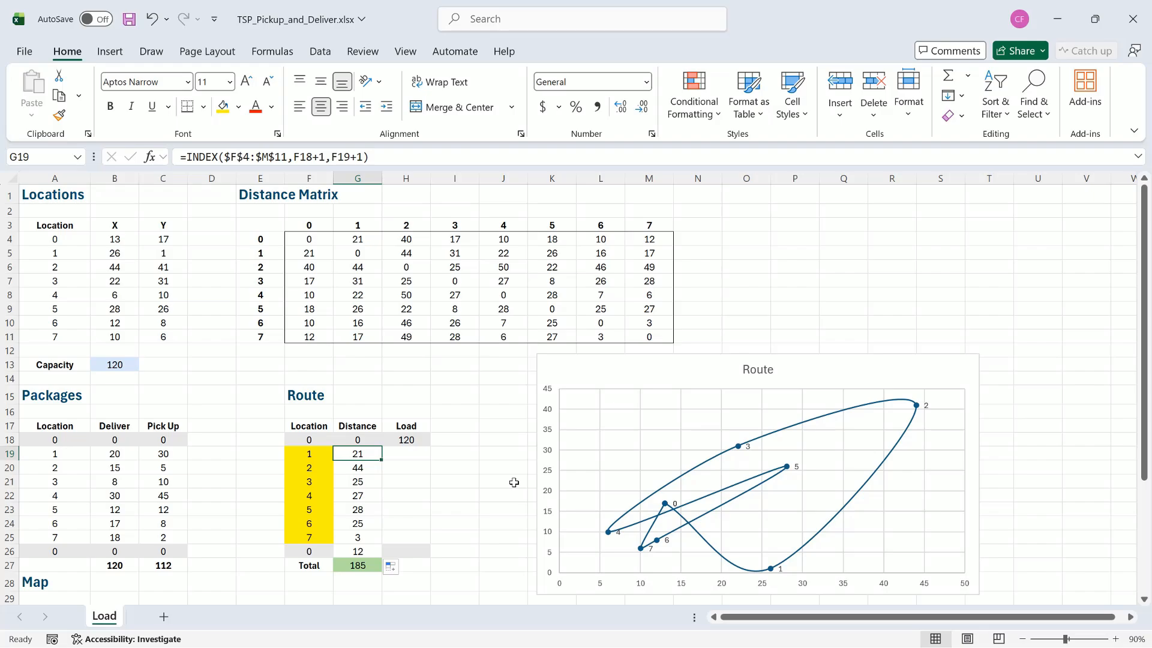
click(399, 568)
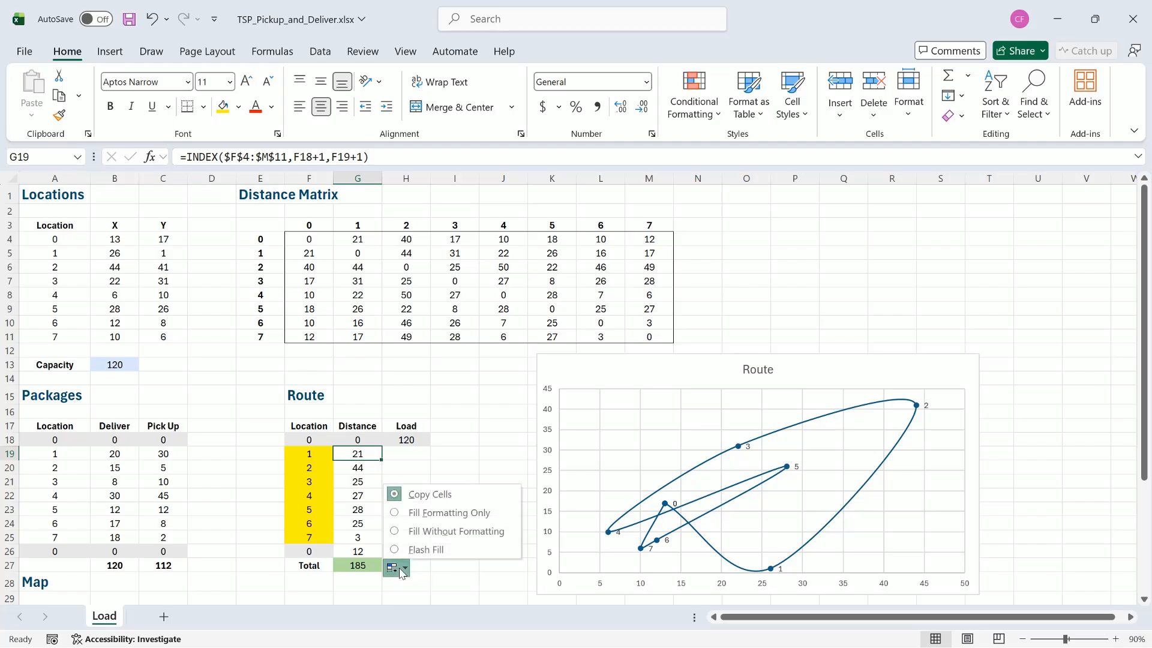
click(420, 532)
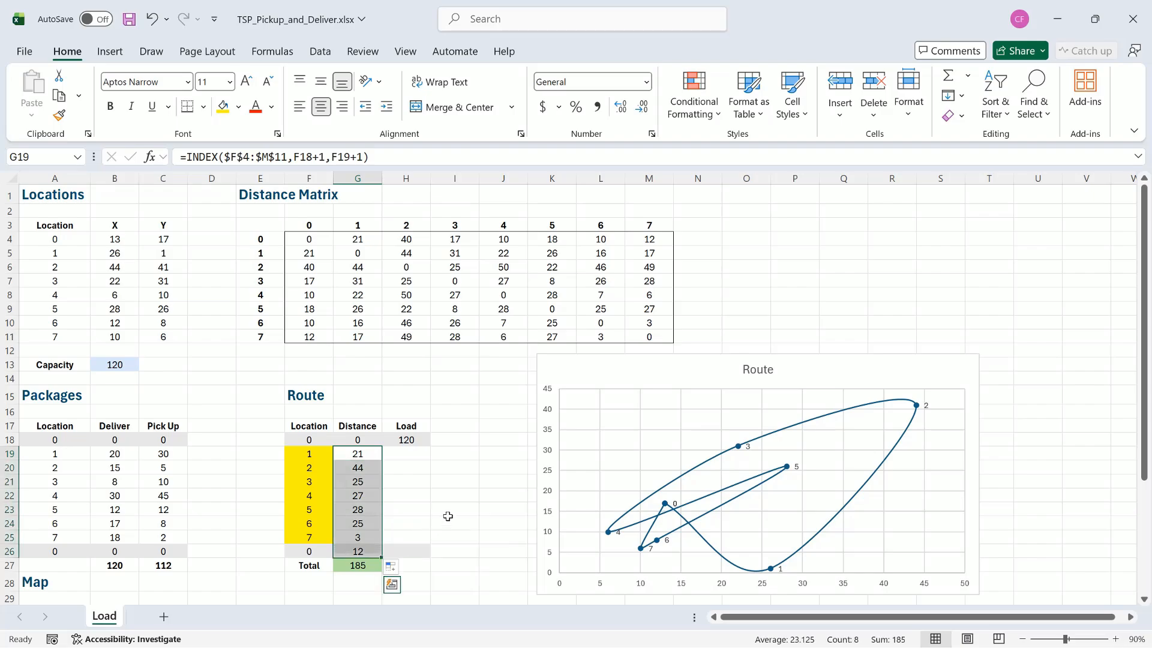
- Check the capacity in B13 and the starting load formula in H18 of the Route table
click(405, 454)
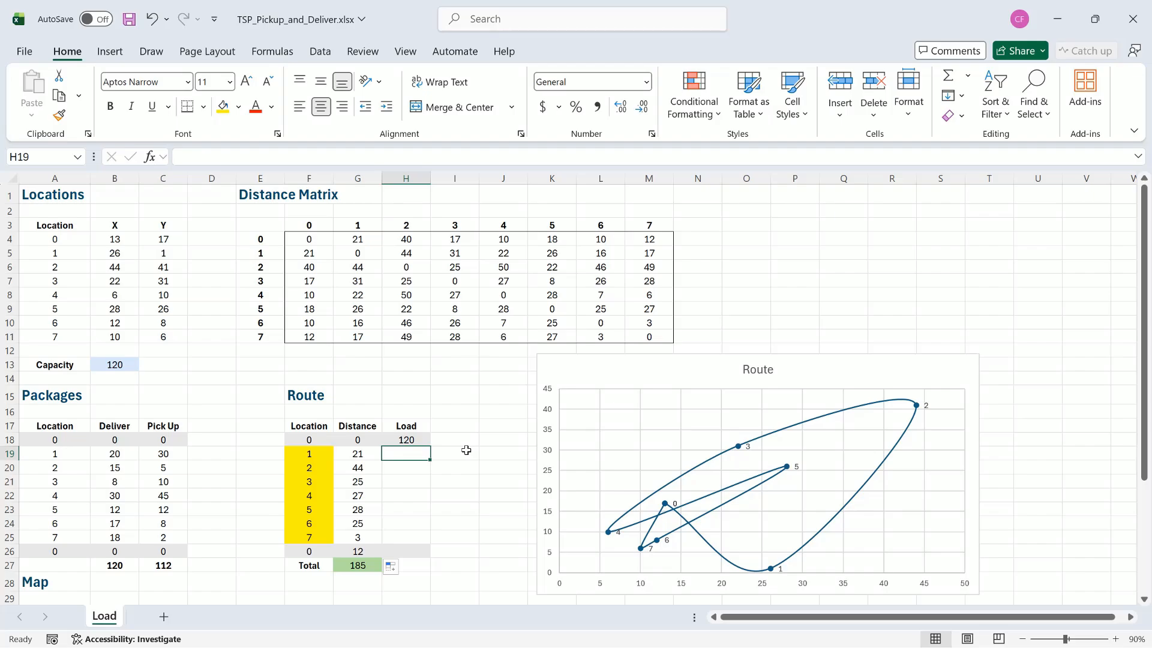
click(126, 367)
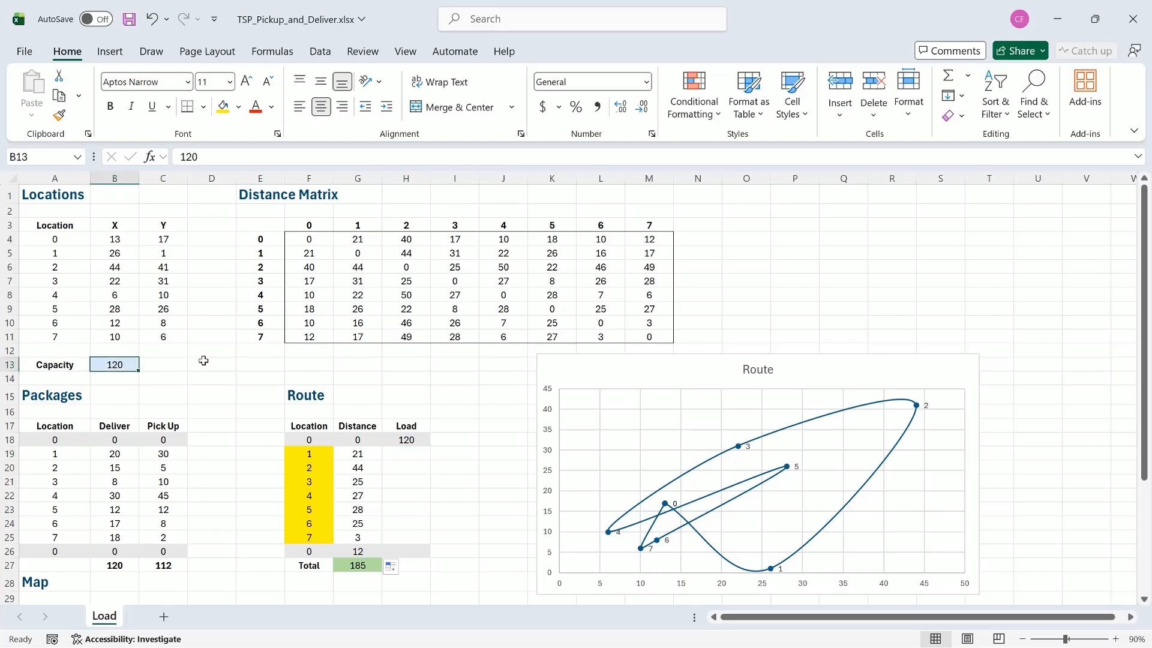
click(409, 440)
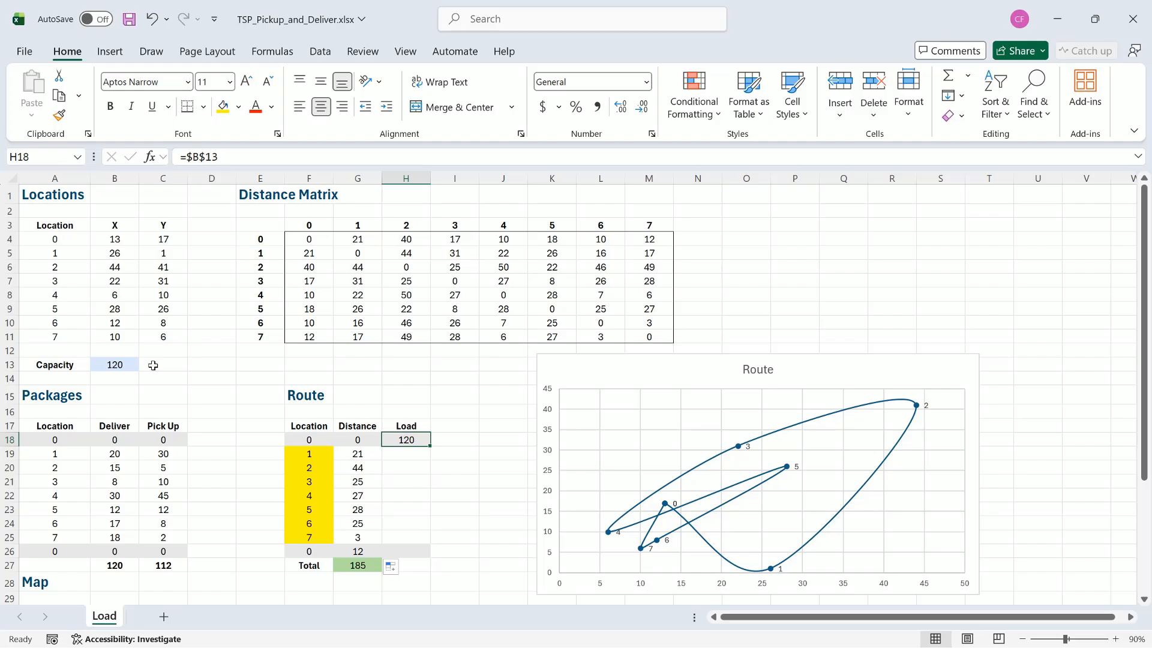
- Begin the load formula in H19 with =H18-VLOOKUP(F19,$A$18:$C$25,2)+ to subtract the packages delivered at the first stop
click(405, 454)
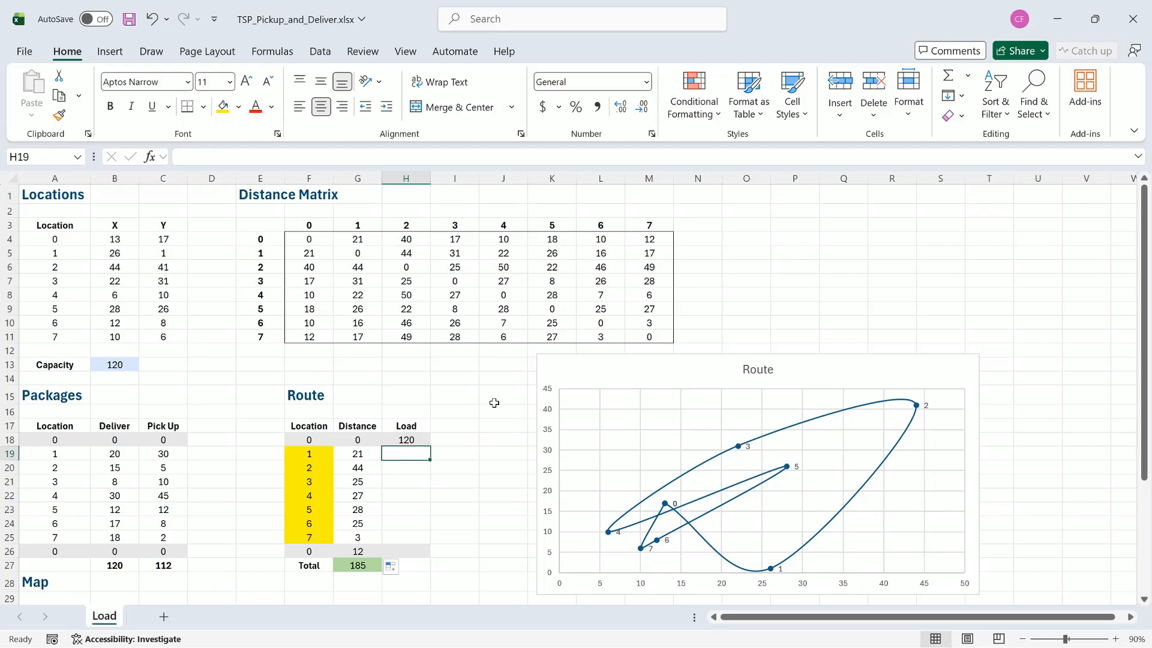
text(=)
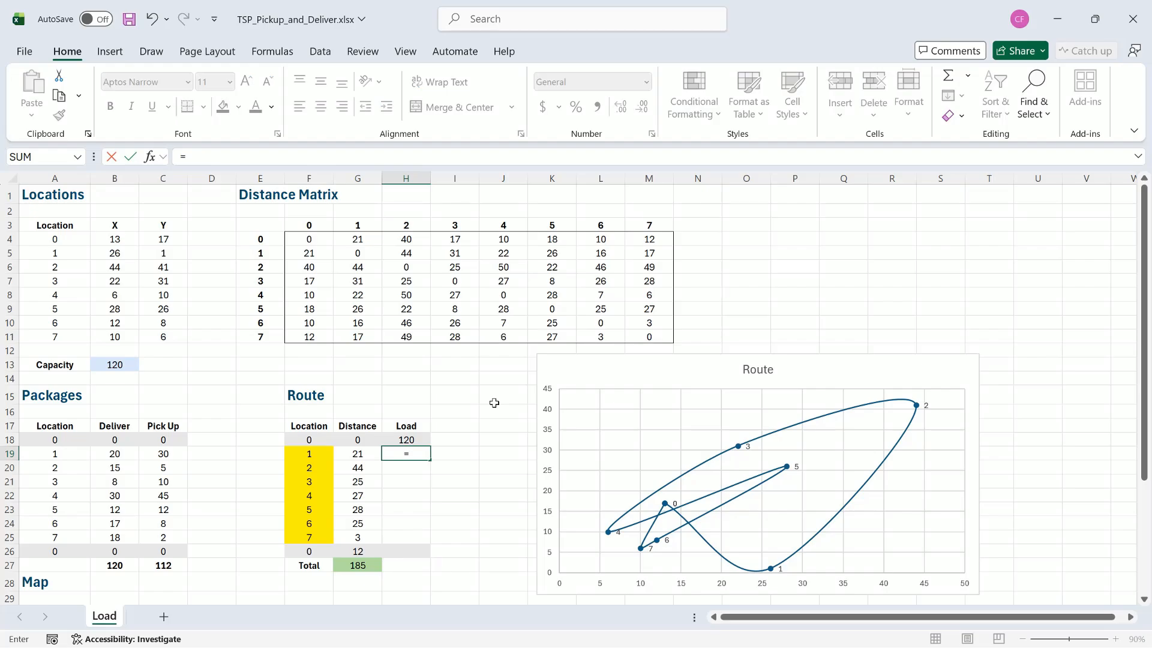
text(h18-)
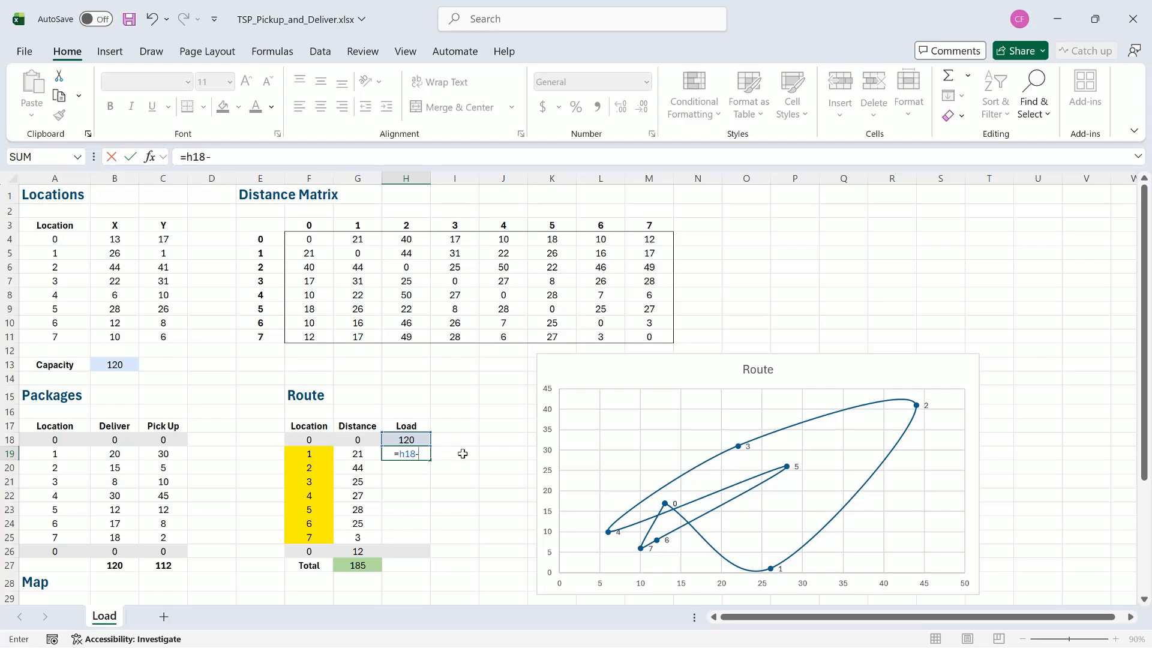
text(VLOOKUP()
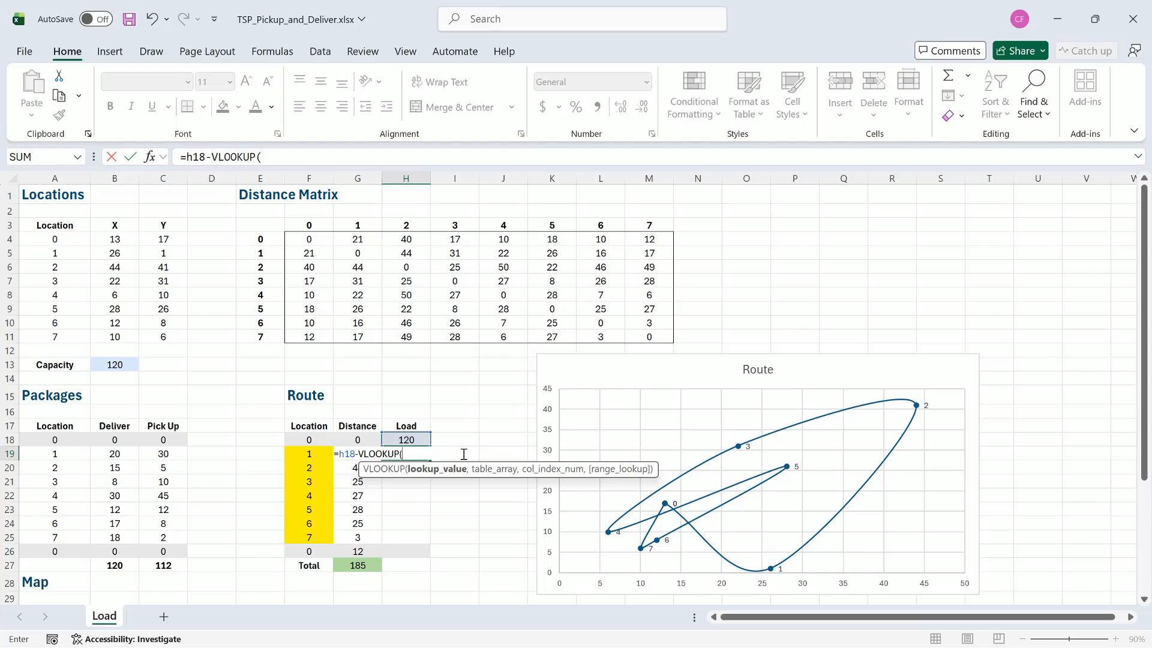
text(f19)
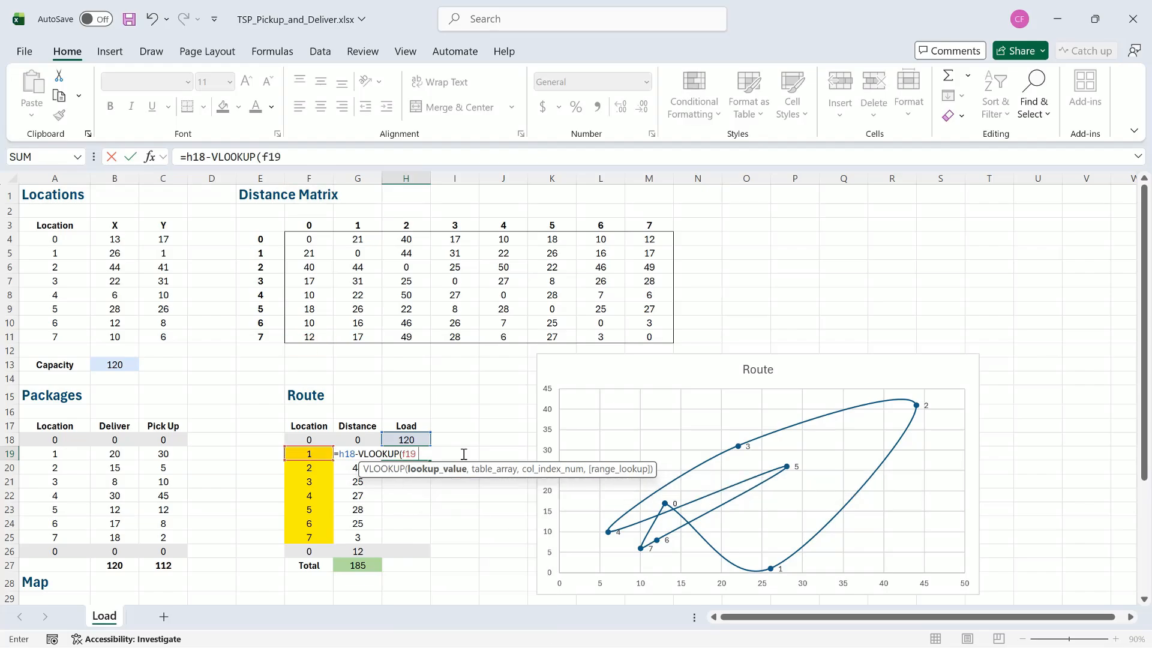
text(,)
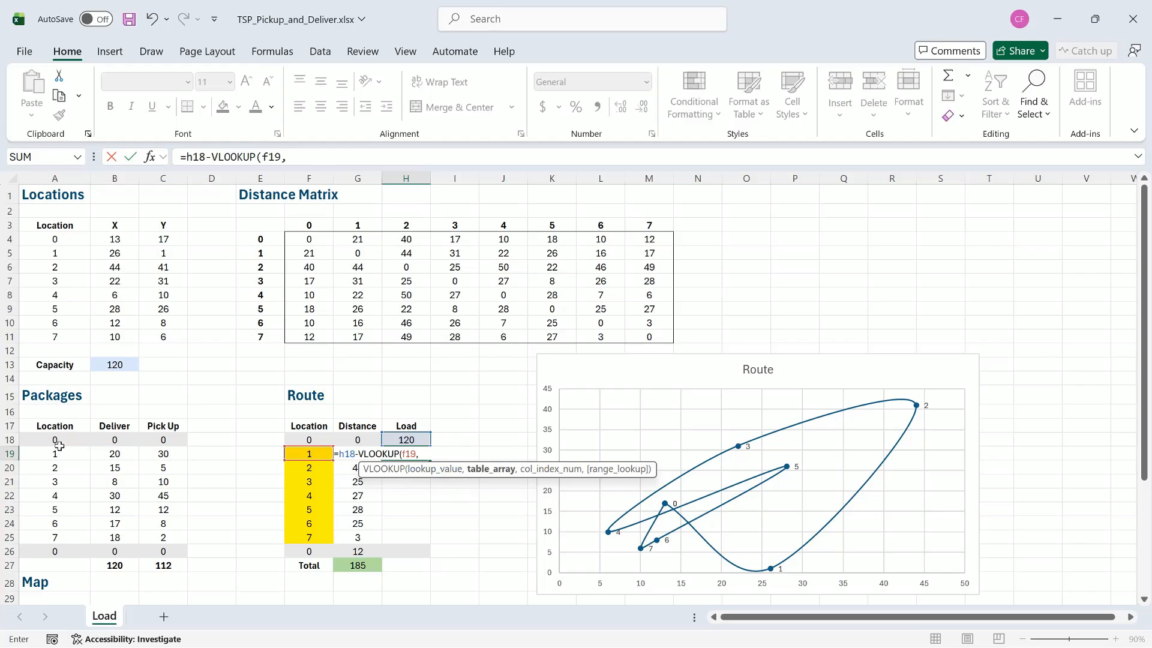
drag(62, 441, 160, 538)
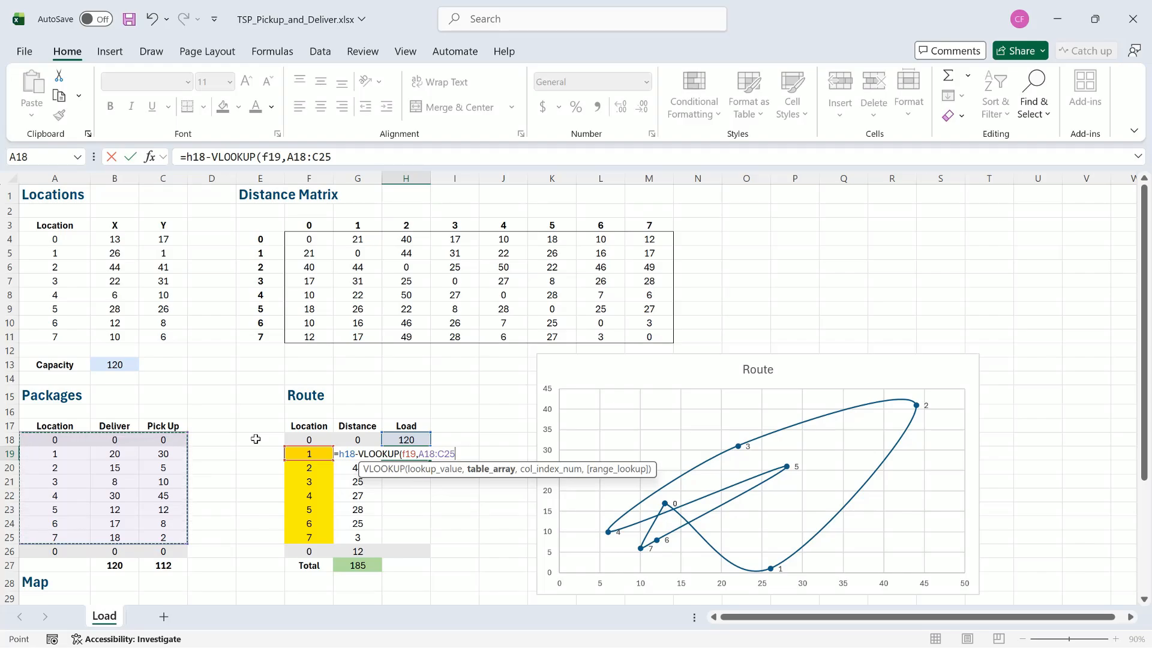
key(F4)
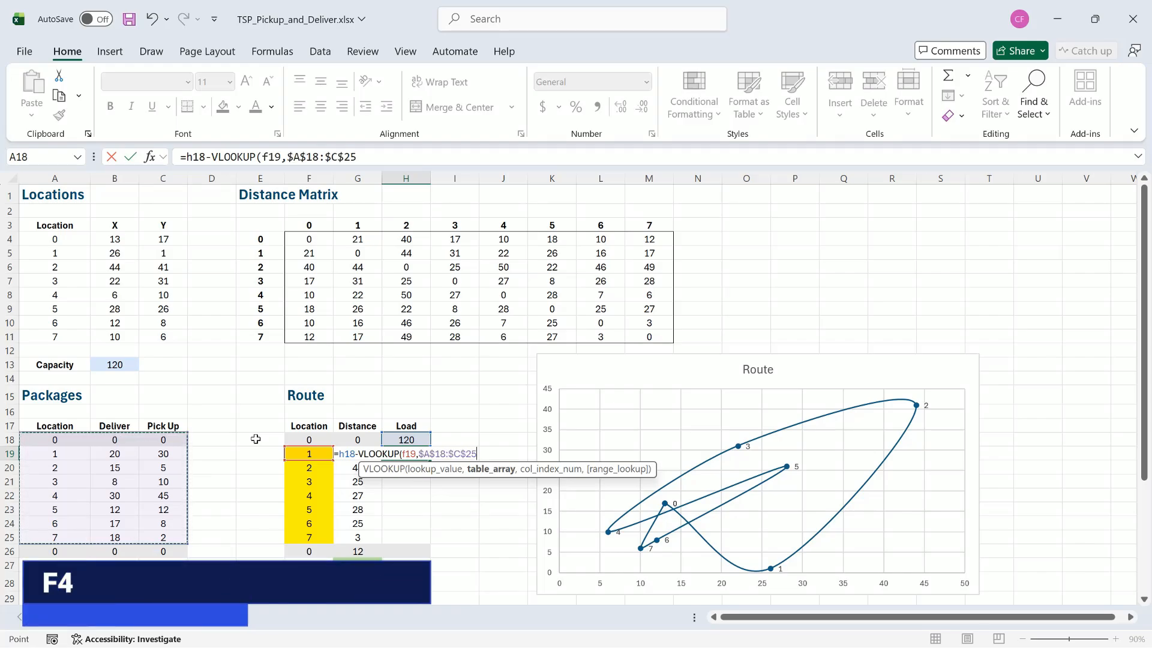
text(,)
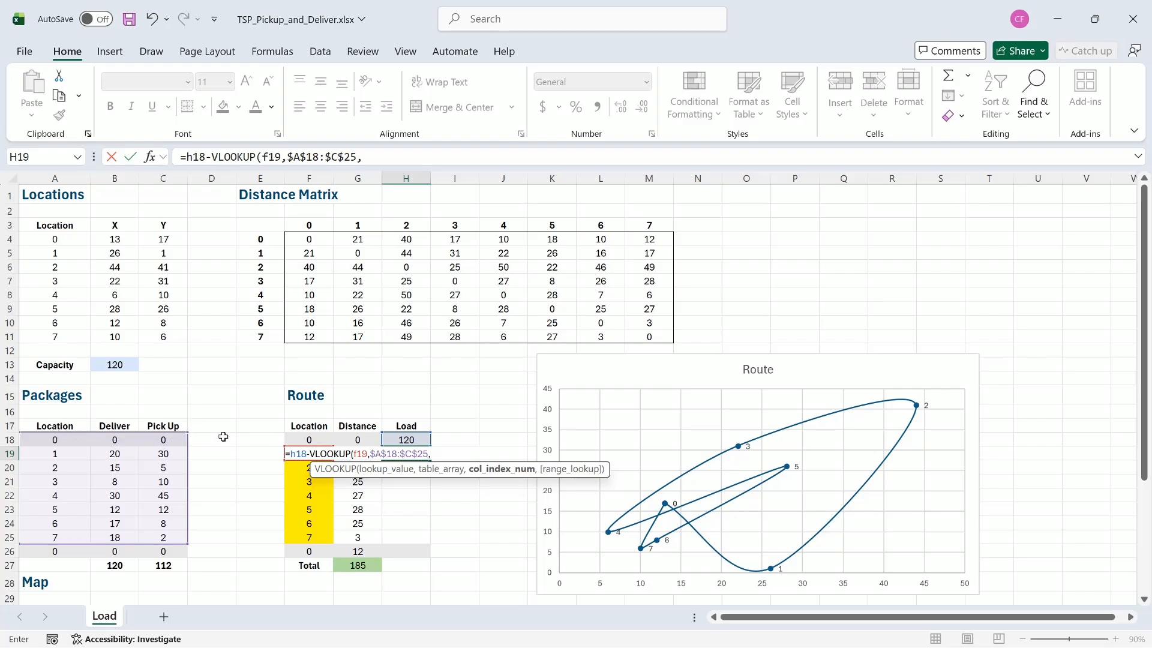
text(2)+)
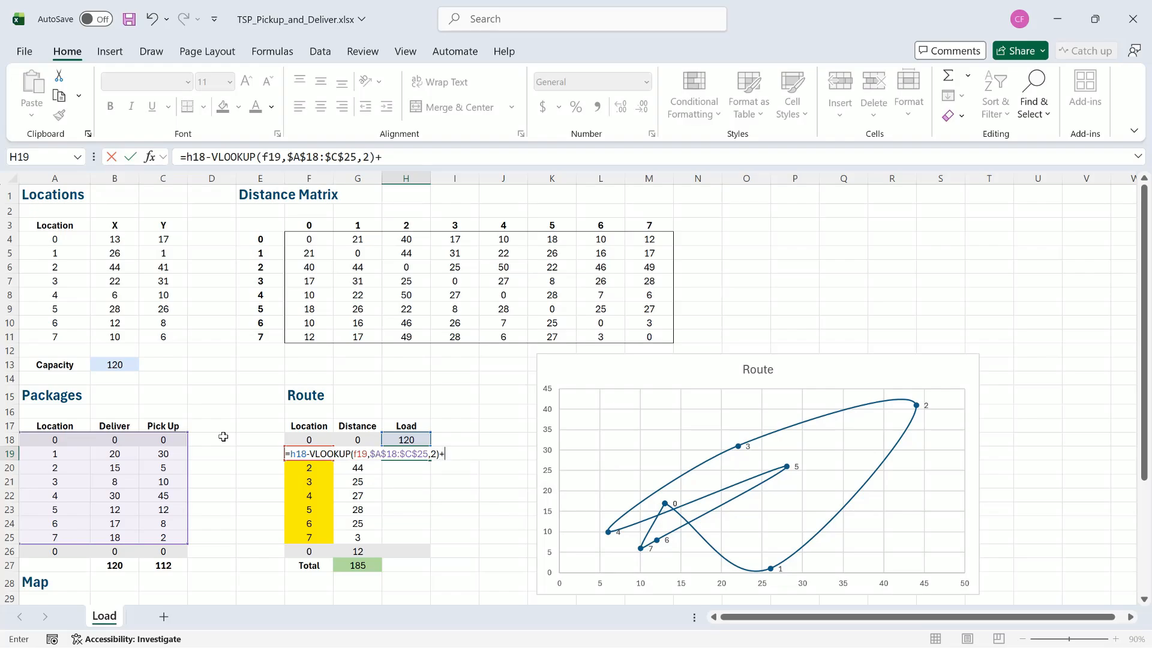
- Complete the H19 load formula with VLOOKUP(F19,$A$18:$C$25,3), reusing the copied table range, to add the picked-up packages
text(vl)
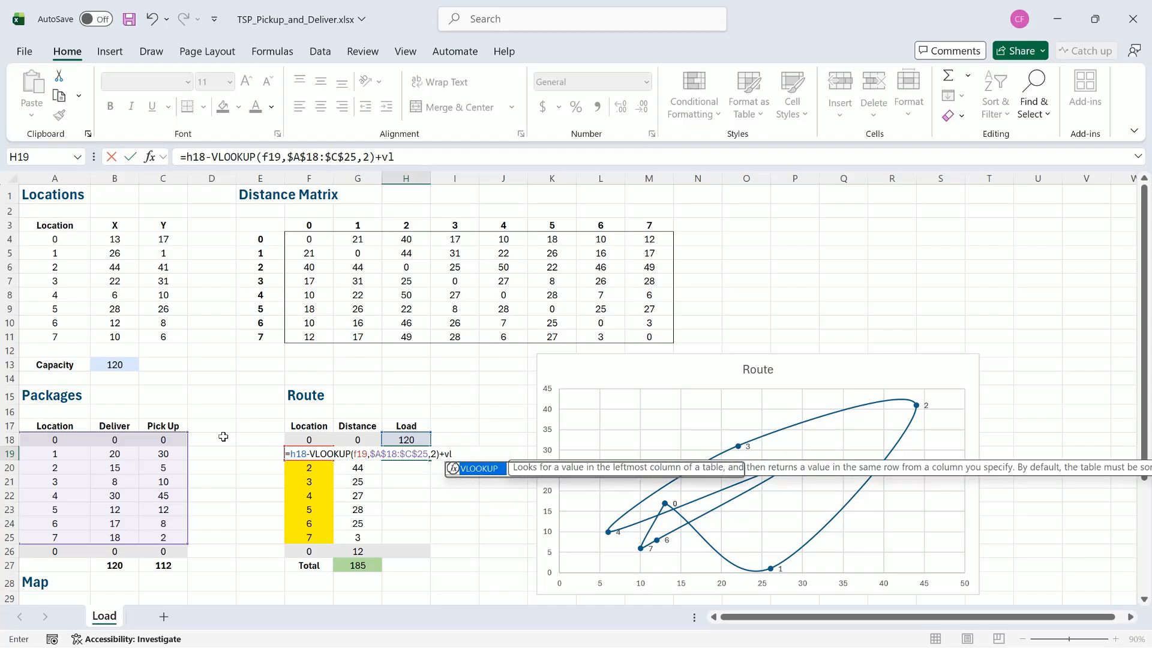
key(Tab)
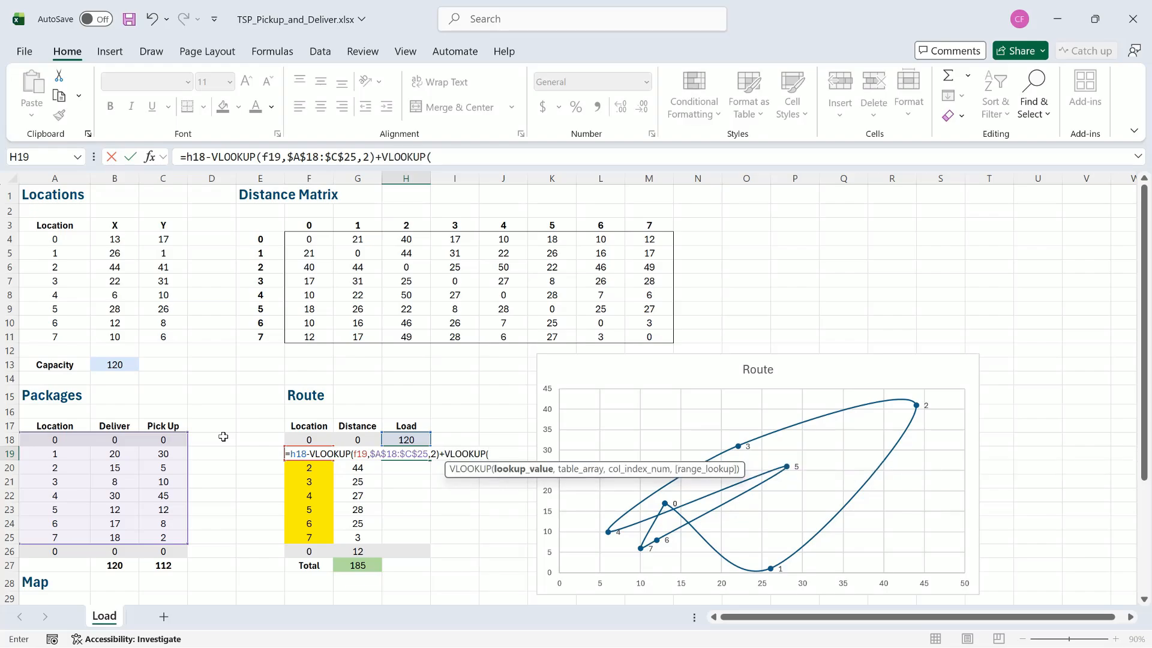
text(f19)
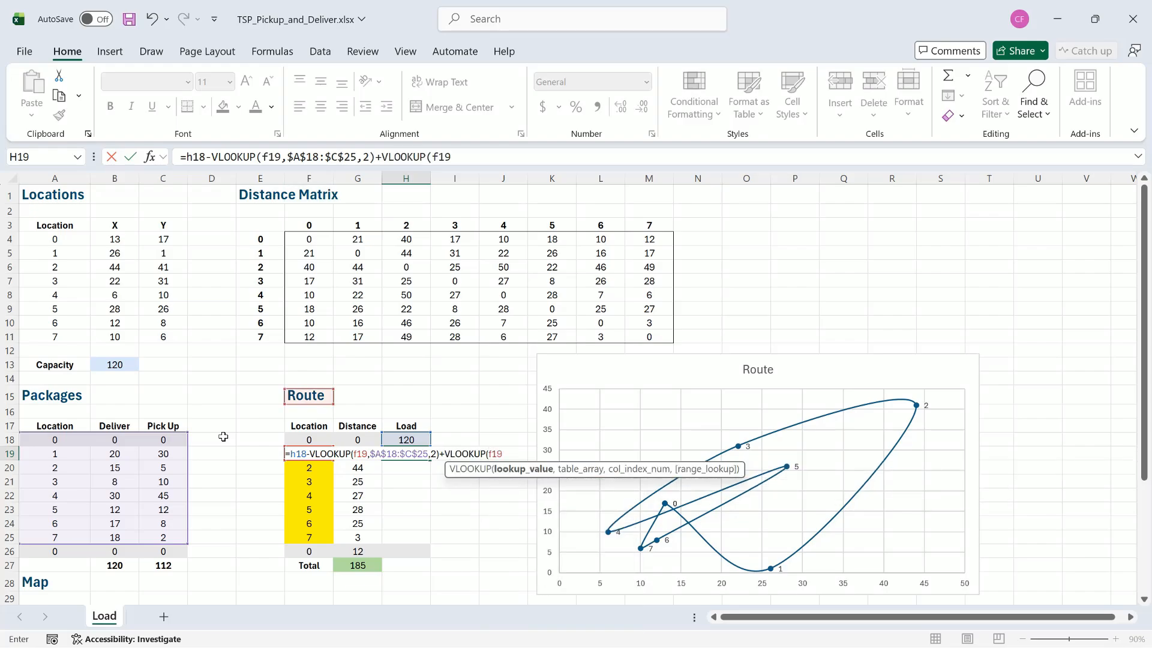
text(,)
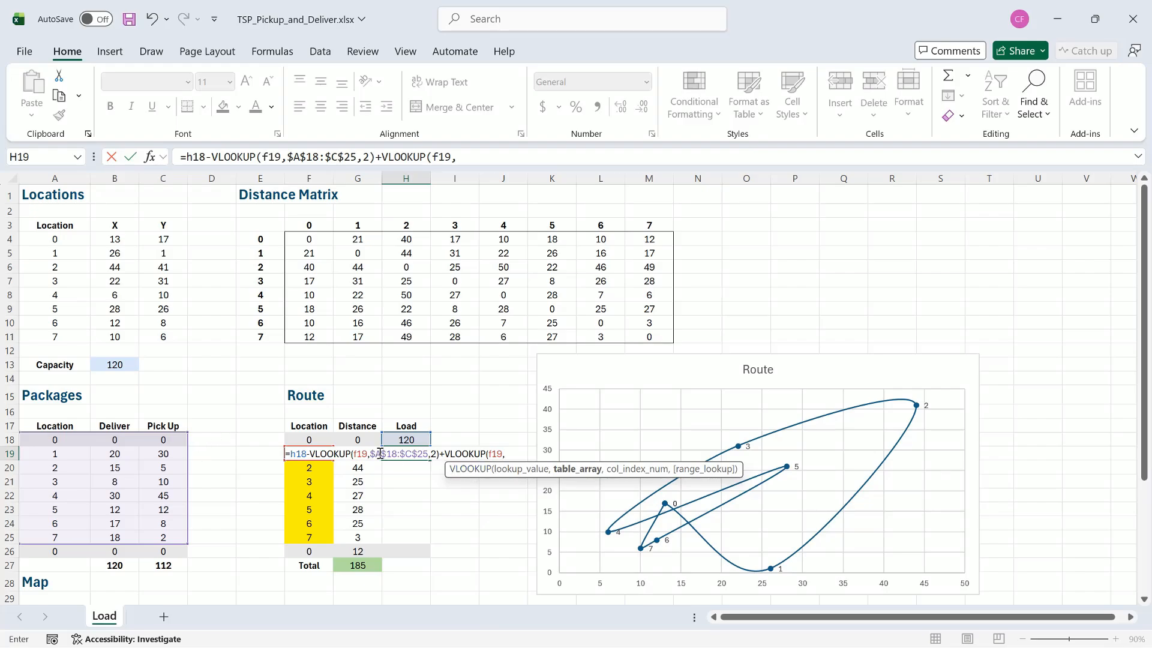
drag(372, 455, 428, 455)
key(ctrl+c)
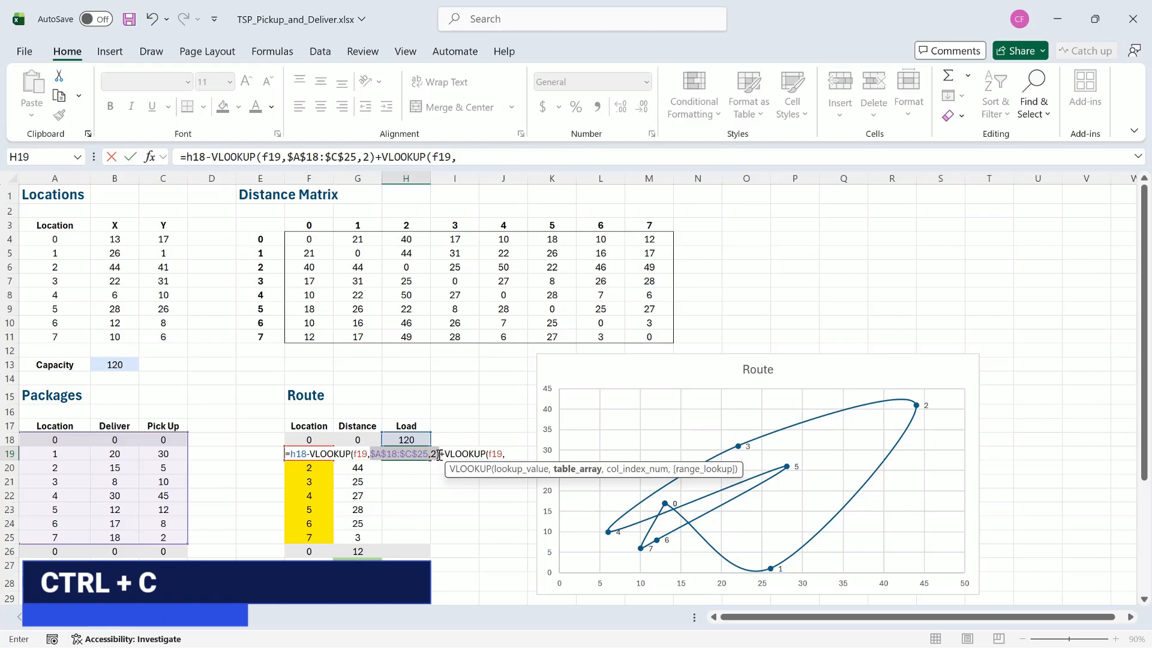
key(F2)
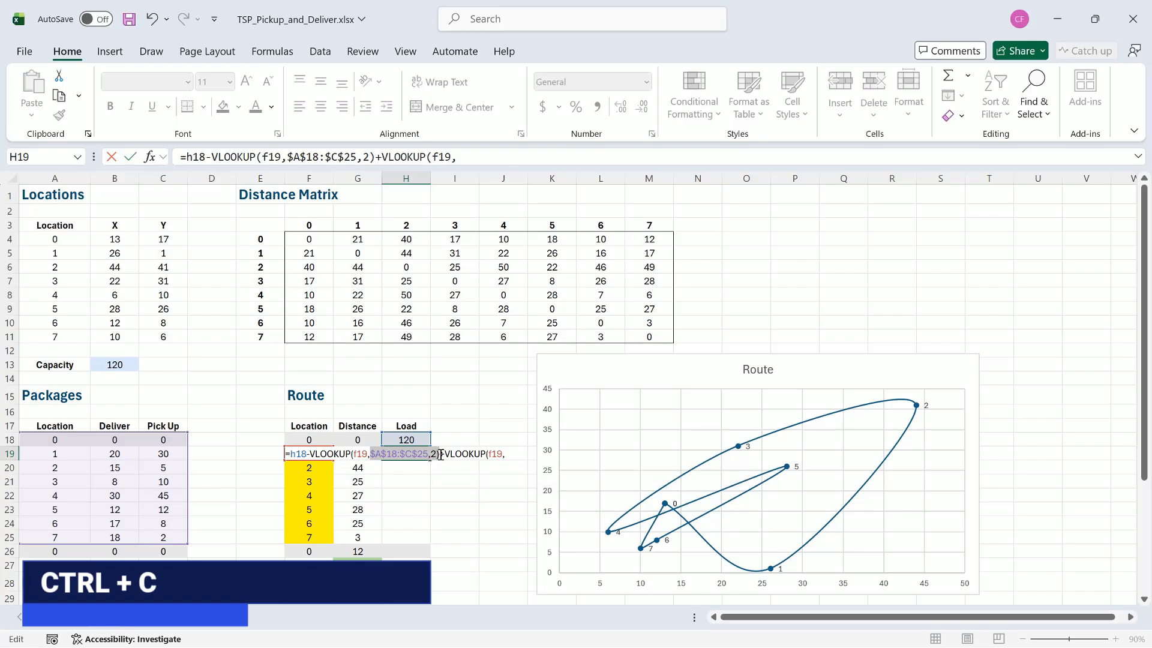
click(507, 454)
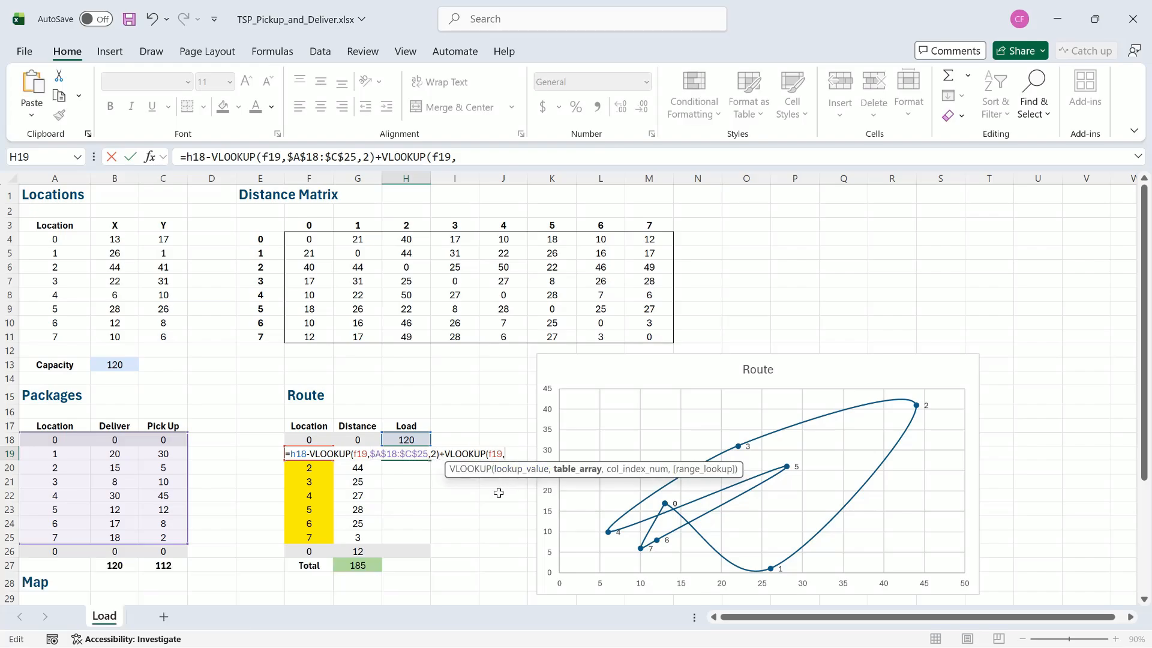
key(ctrl+v)
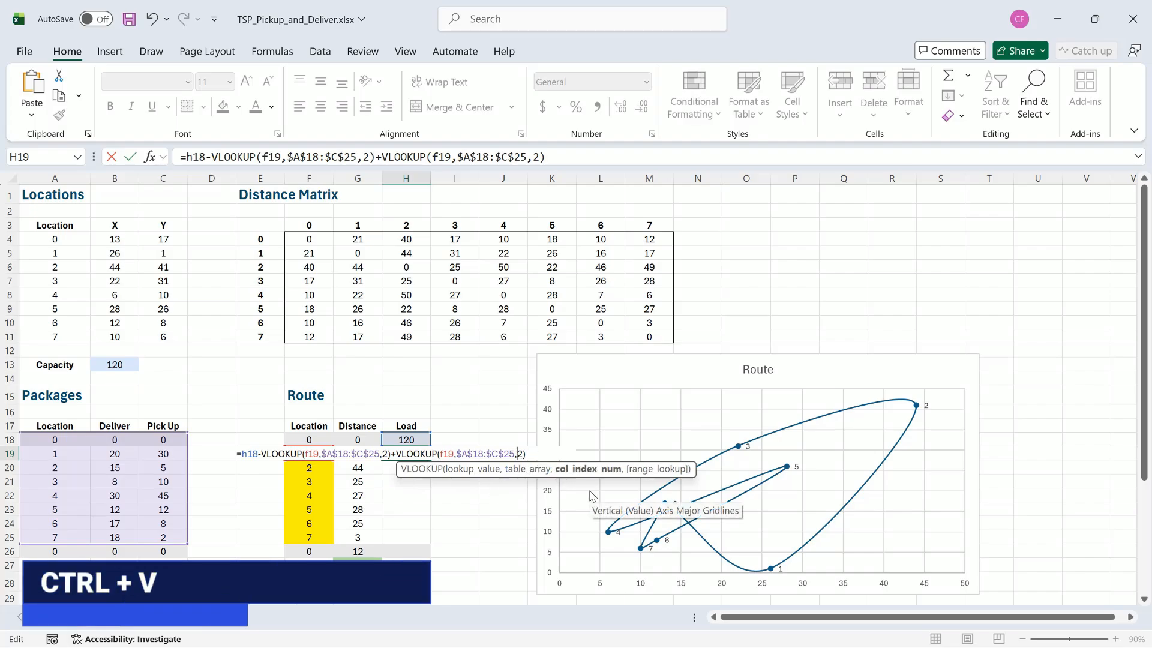
key(Delete)
text(3)
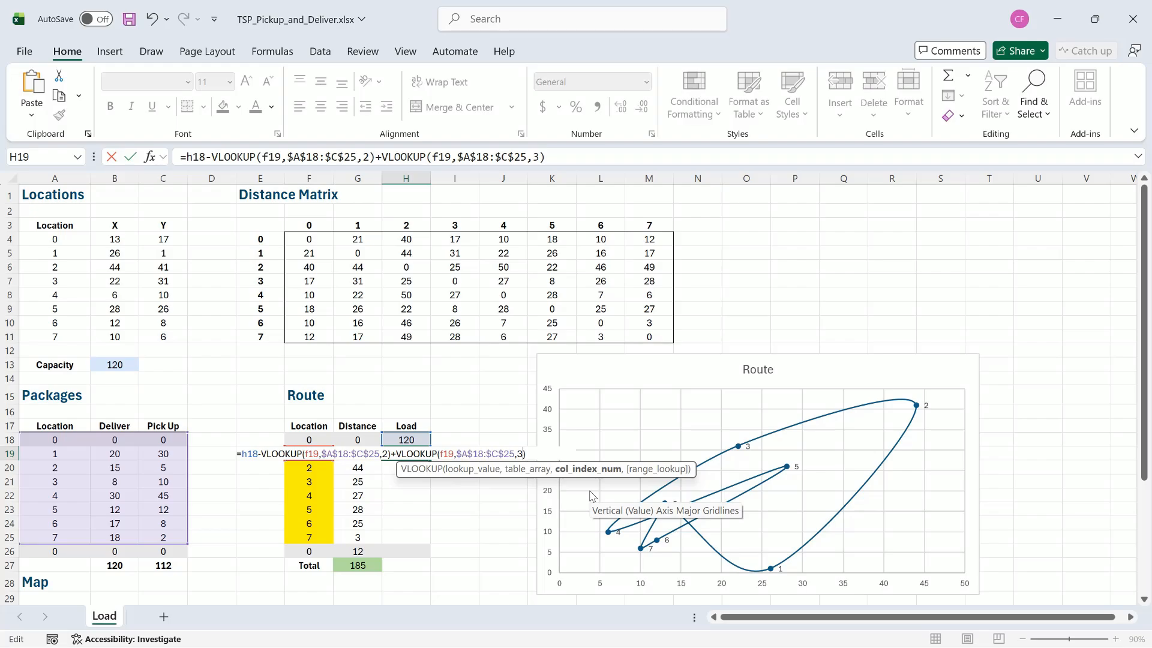
key(Return)
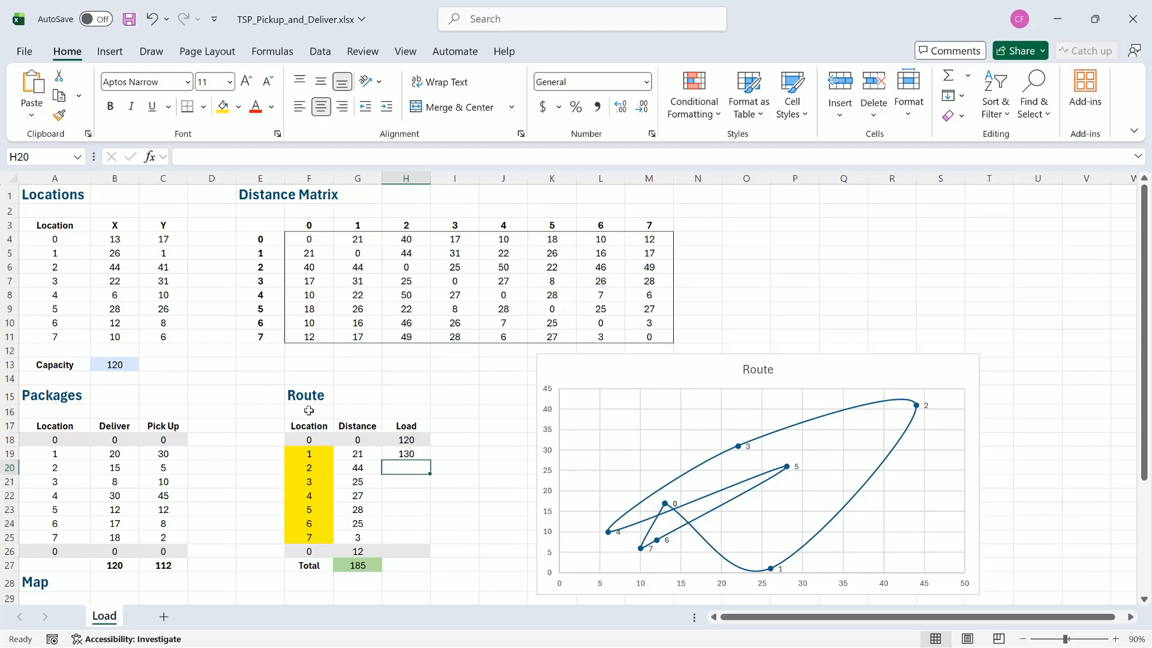
- Fill the H19 load formula down to H26 without formatting
click(413, 451)
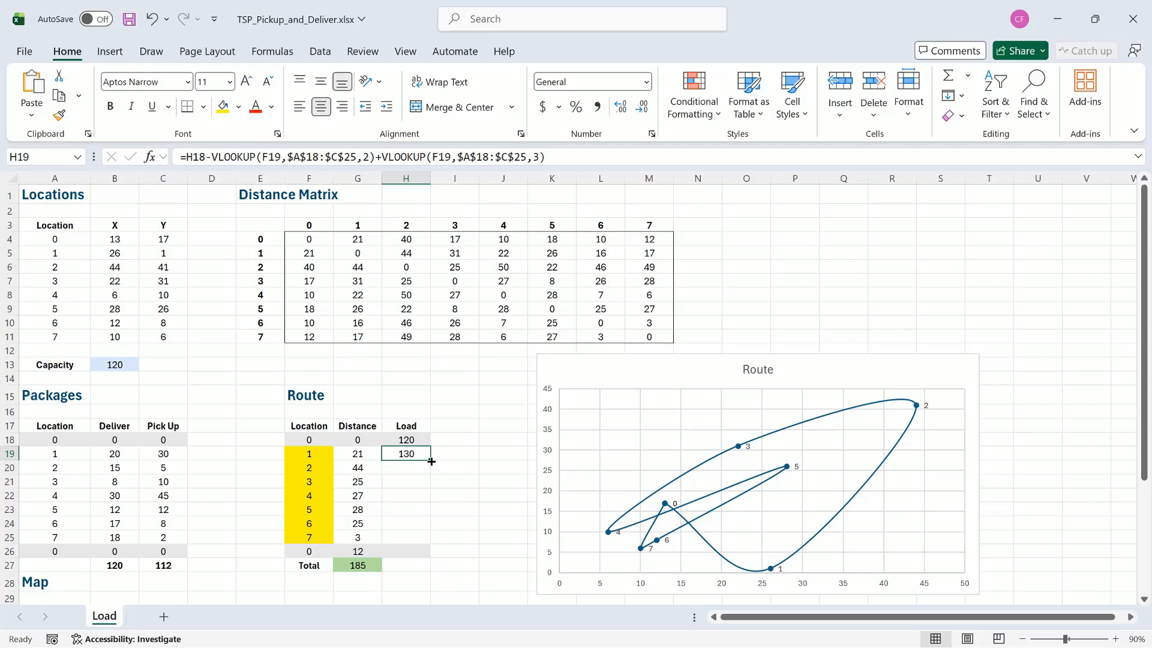
drag(431, 461, 425, 557)
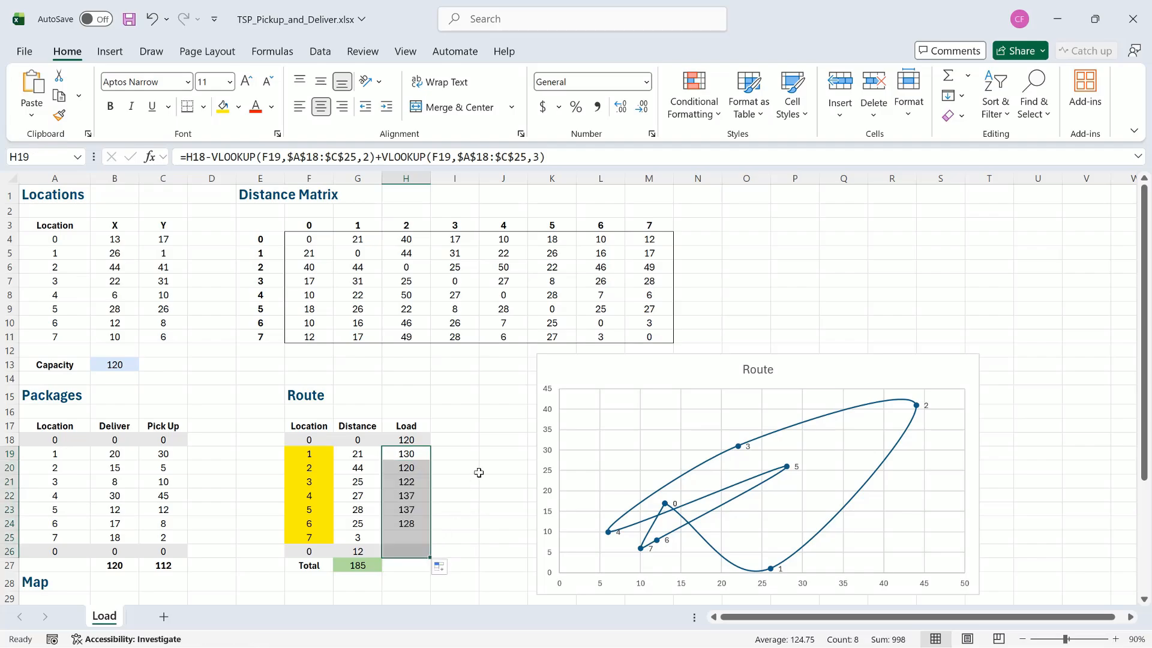
click(447, 569)
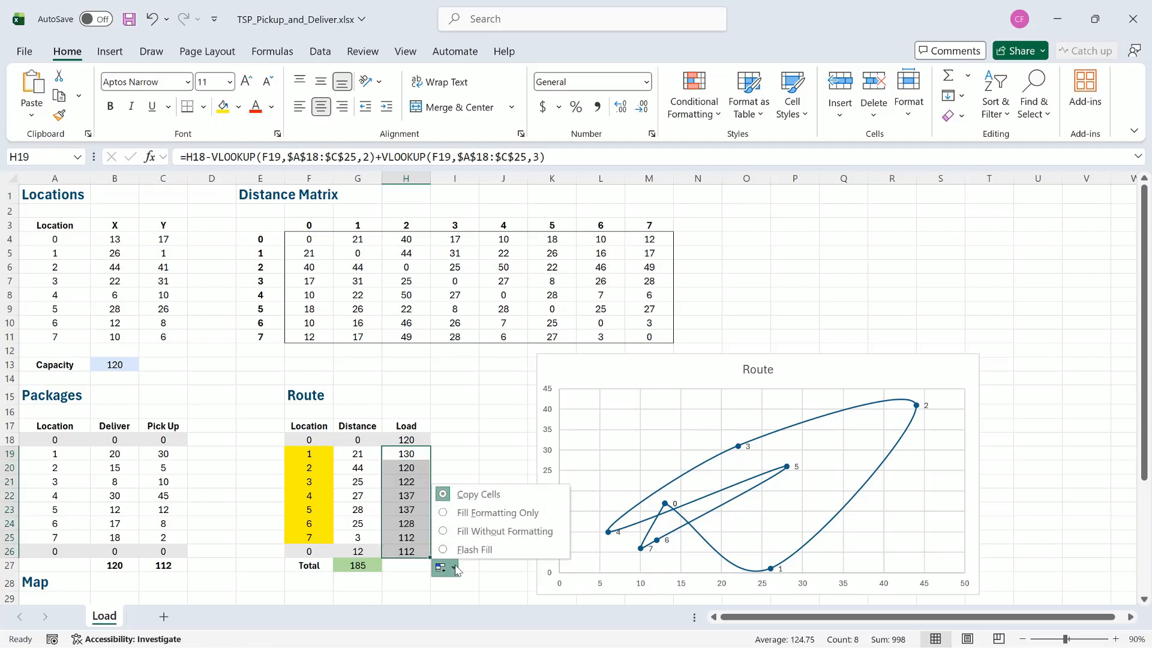
click(477, 531)
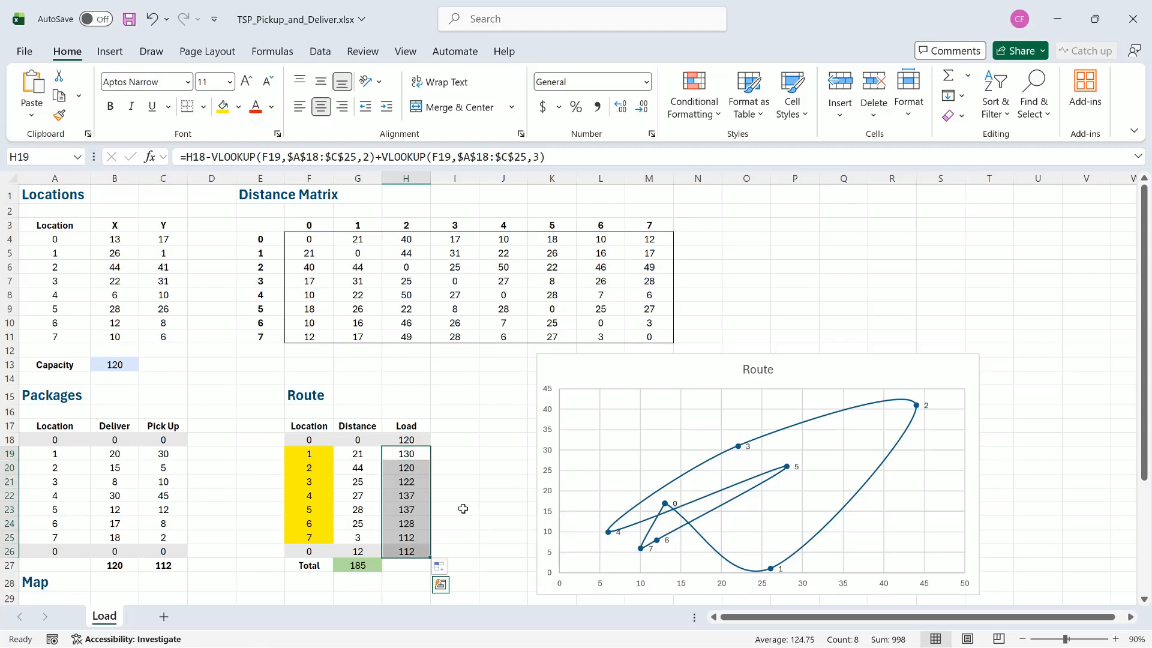
click(411, 456)
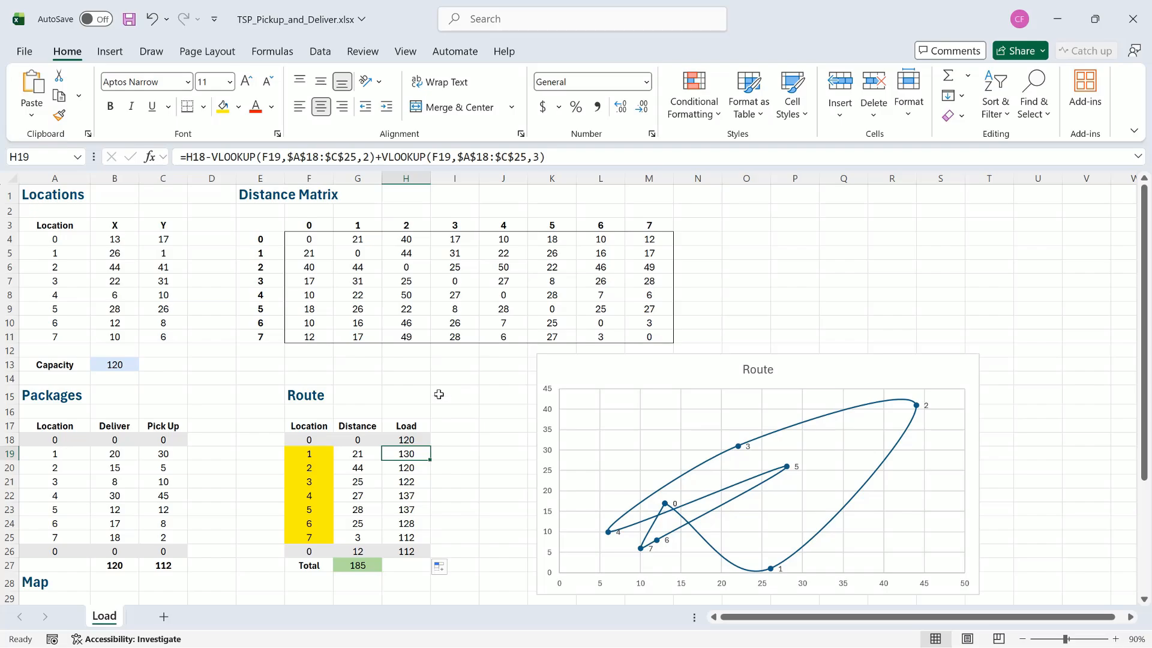
- Set up Solver to minimize the total distance in $G$27 by changing the route locations in $F$19:$F$25
click(320, 52)
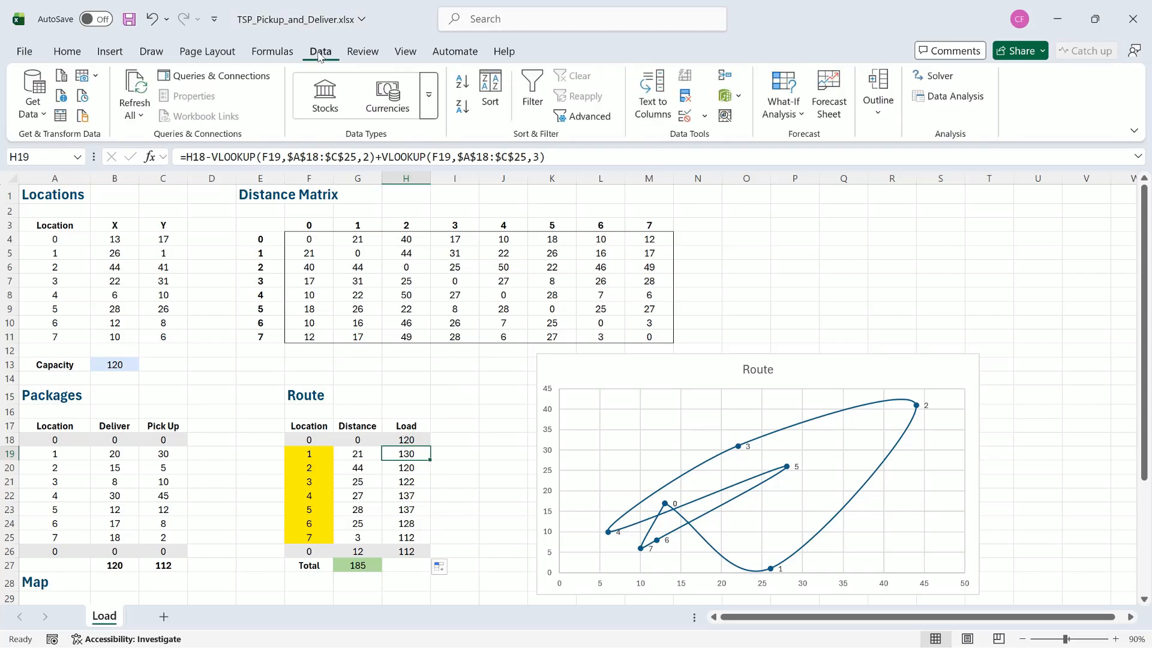
click(940, 79)
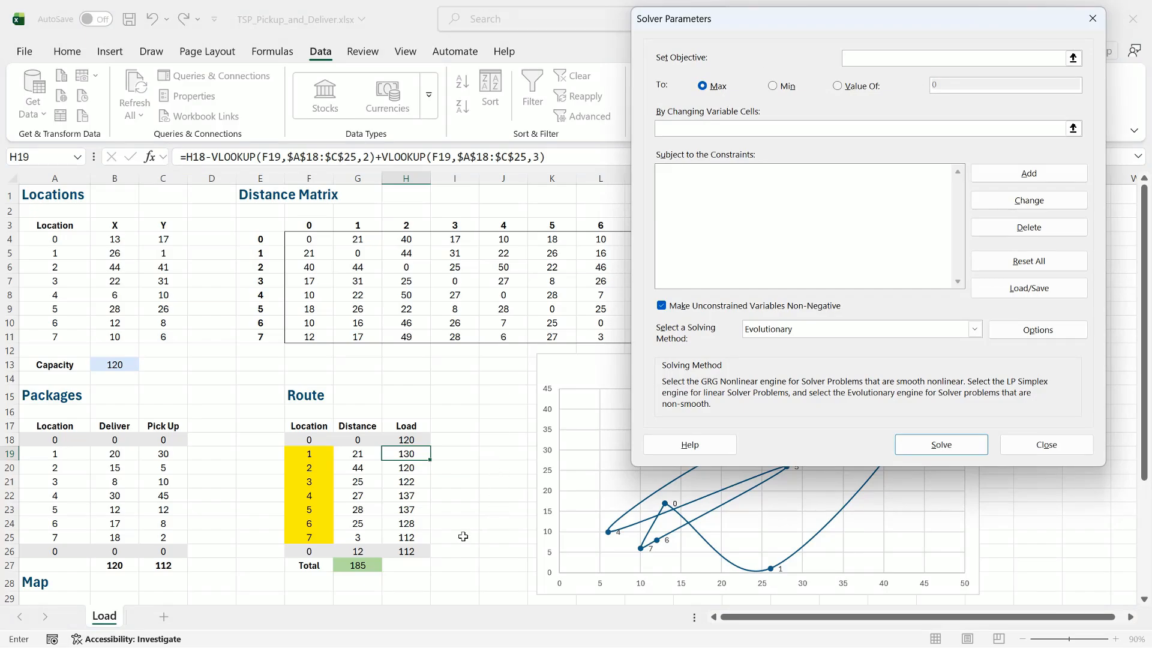
click(356, 566)
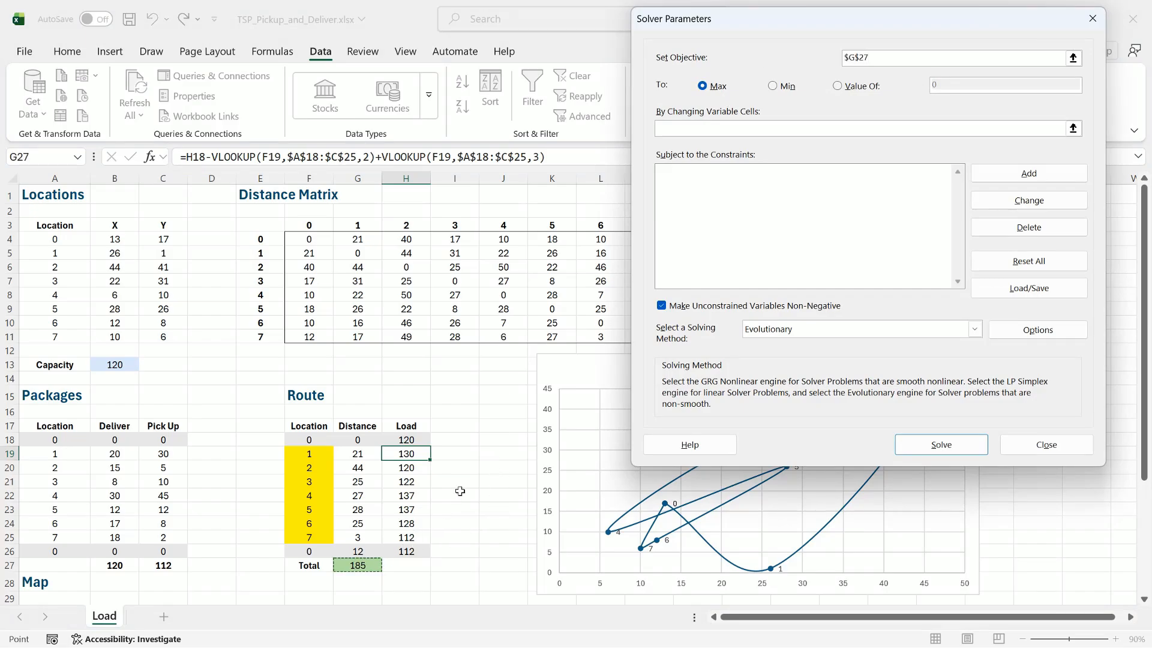
click(784, 88)
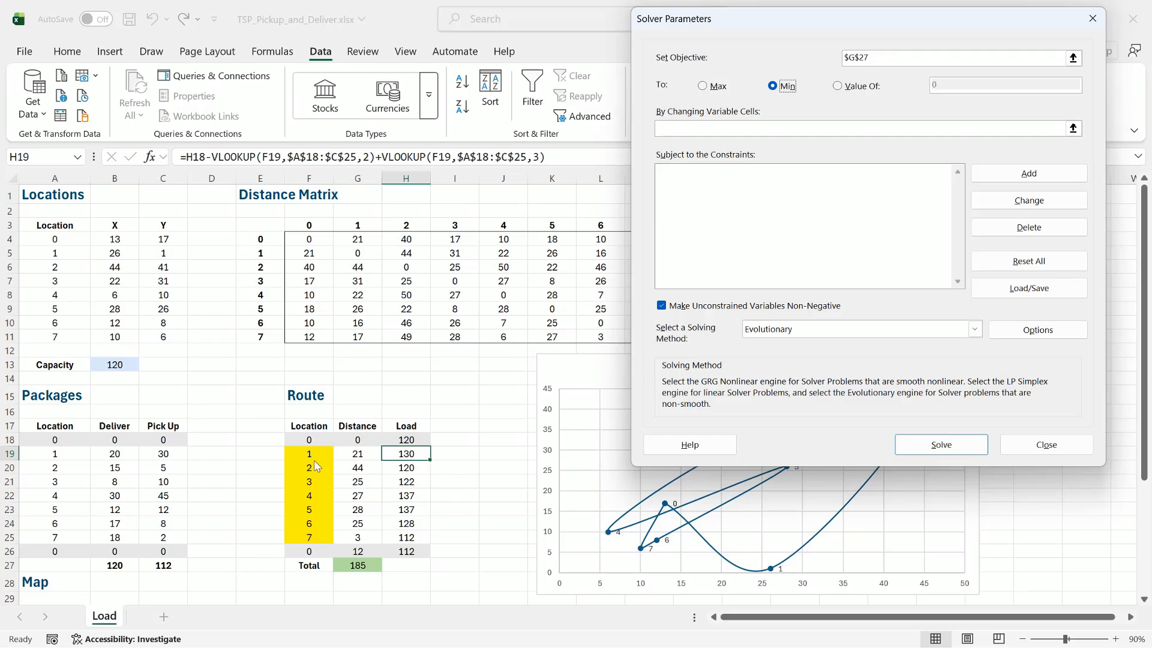
click(1074, 128)
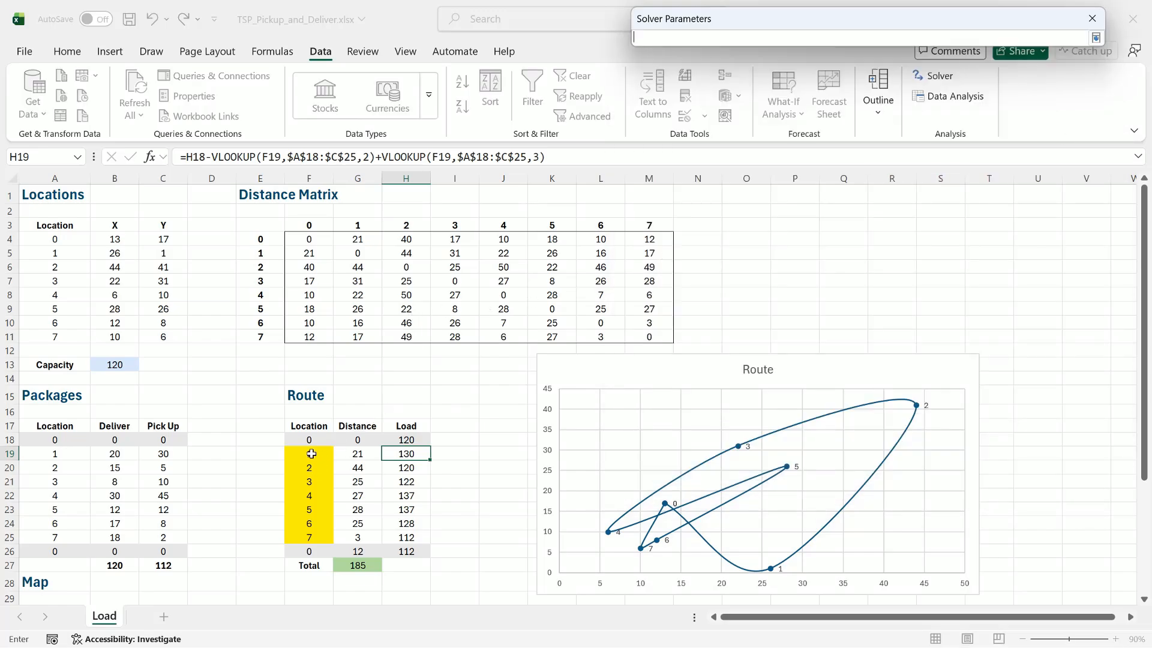
drag(311, 455, 305, 535)
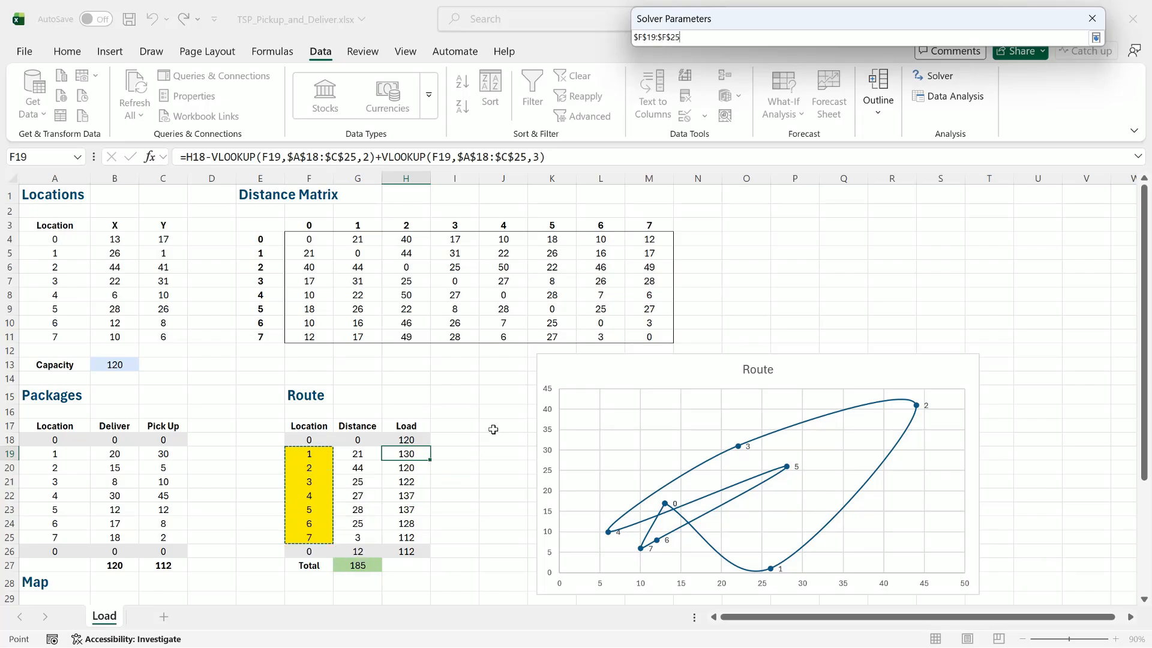
click(1095, 38)
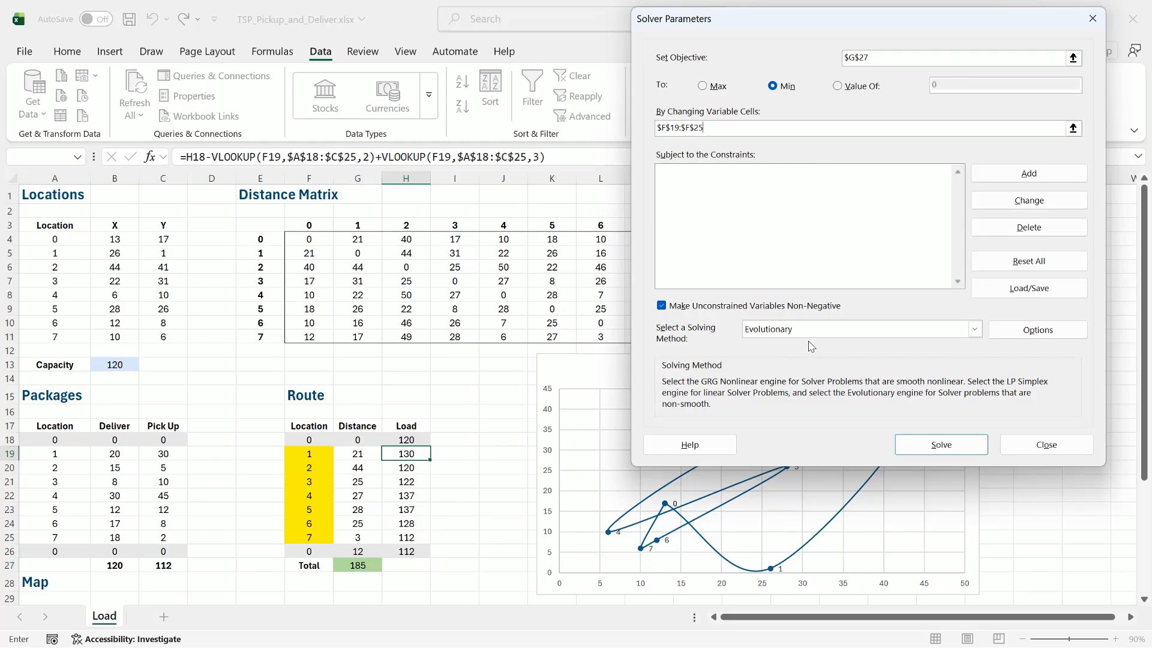
- Switch the solving method to Simplex LP and GRG Nonlinear for comparison, and return it to Evolutionary
click(975, 329)
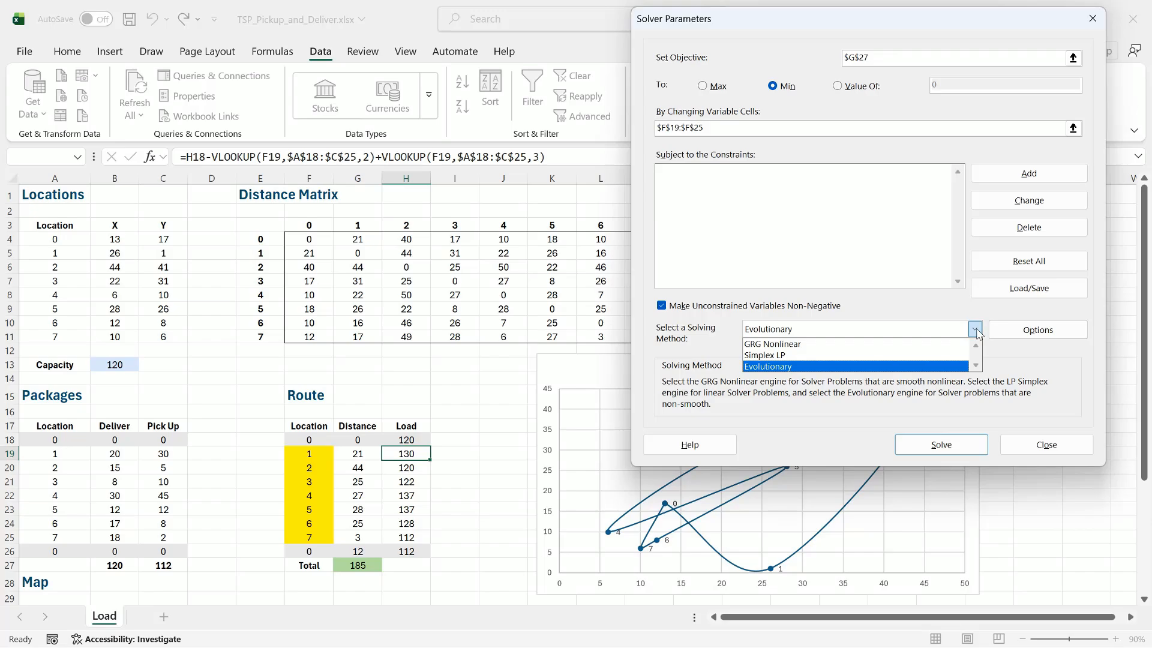
click(819, 356)
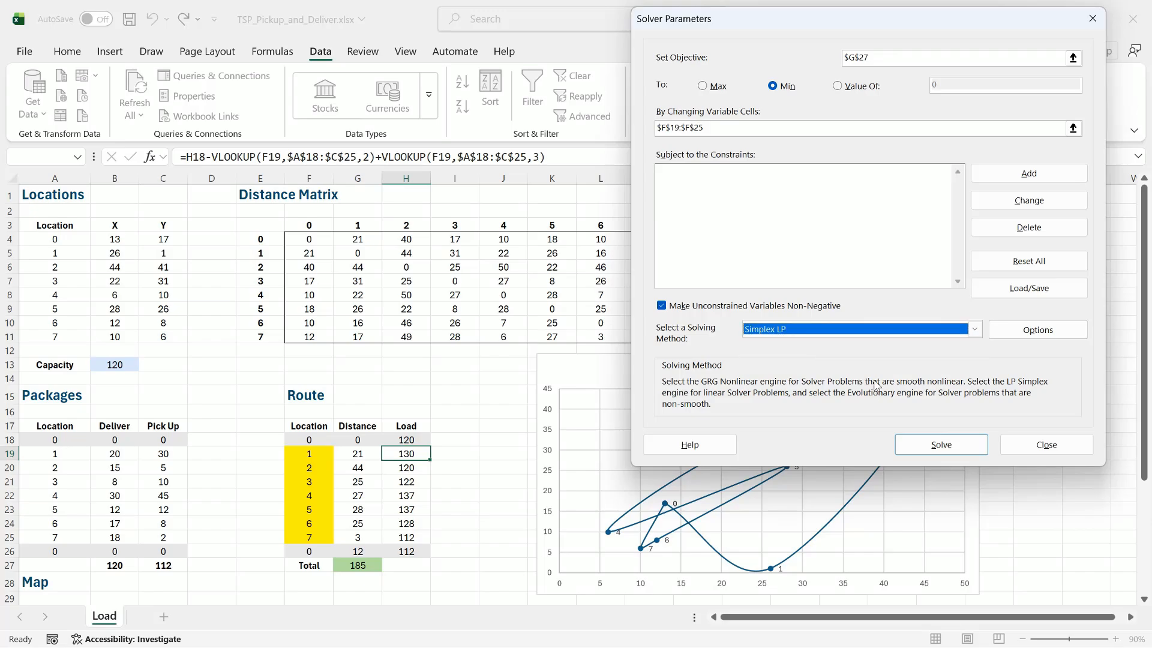
click(975, 329)
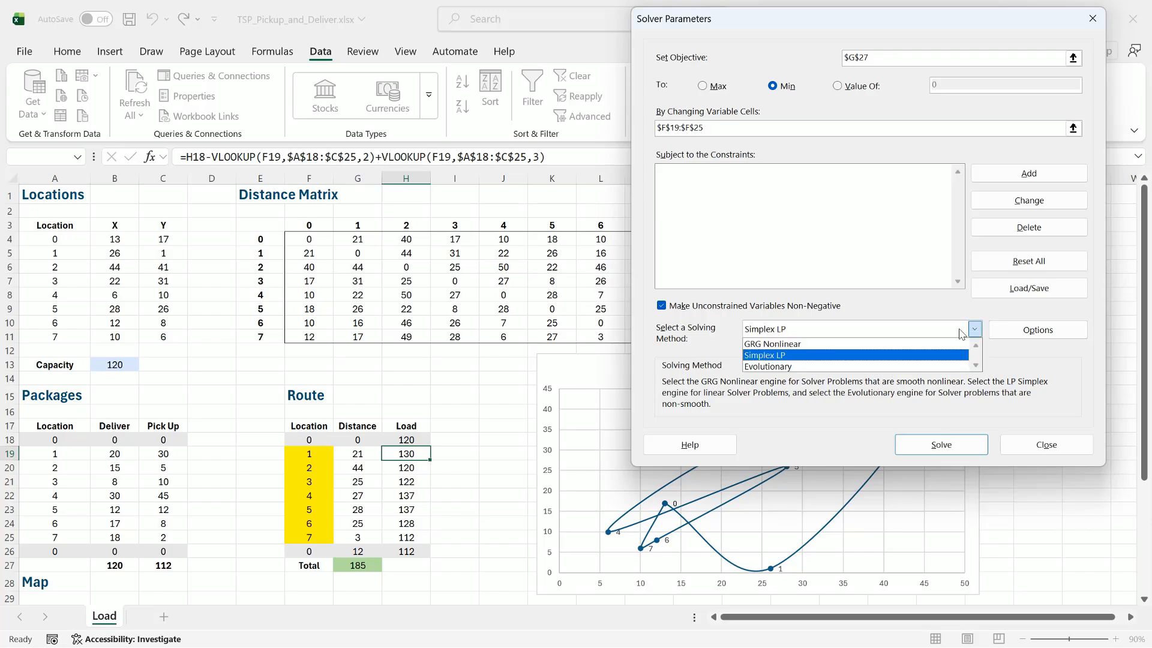
click(886, 339)
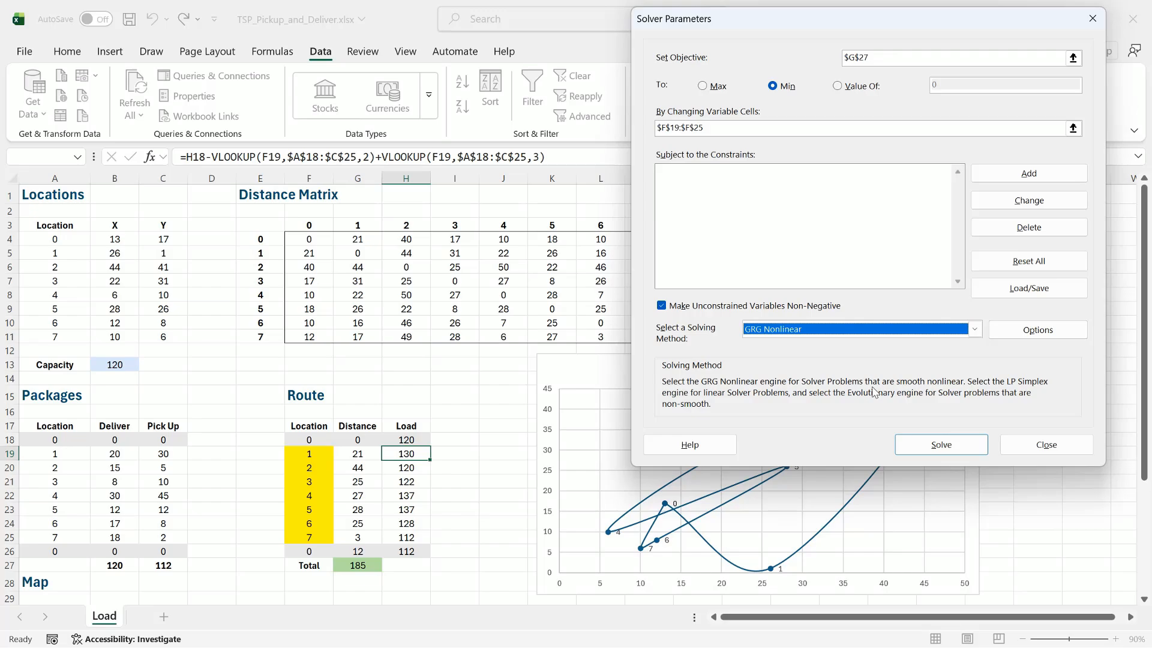
click(975, 329)
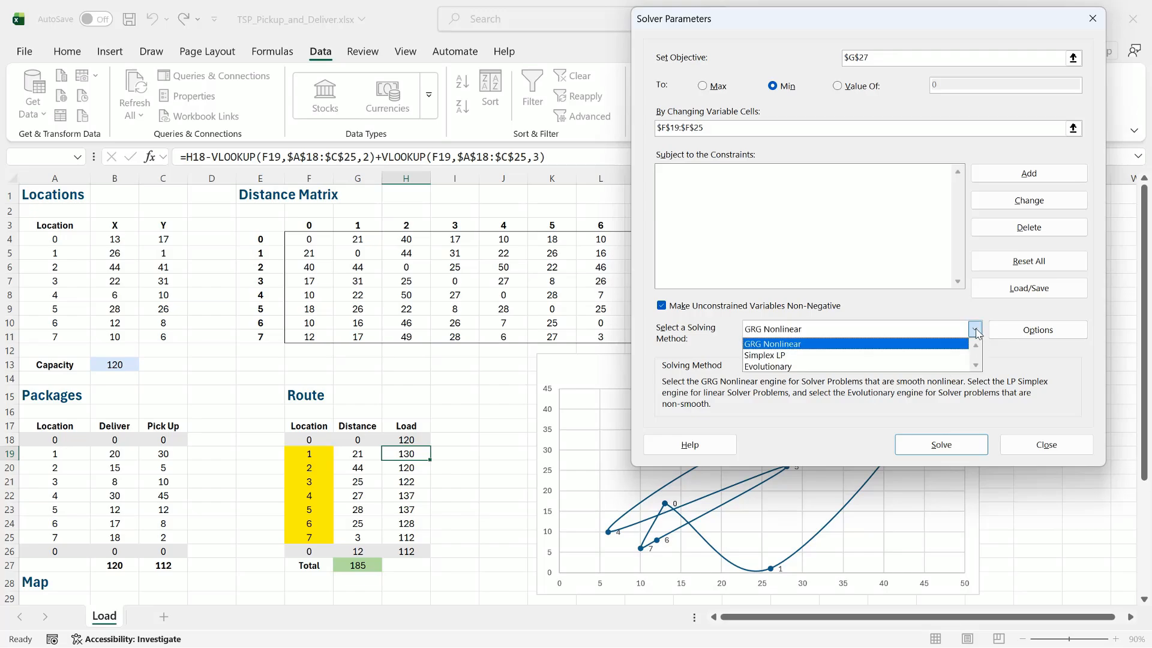
click(834, 366)
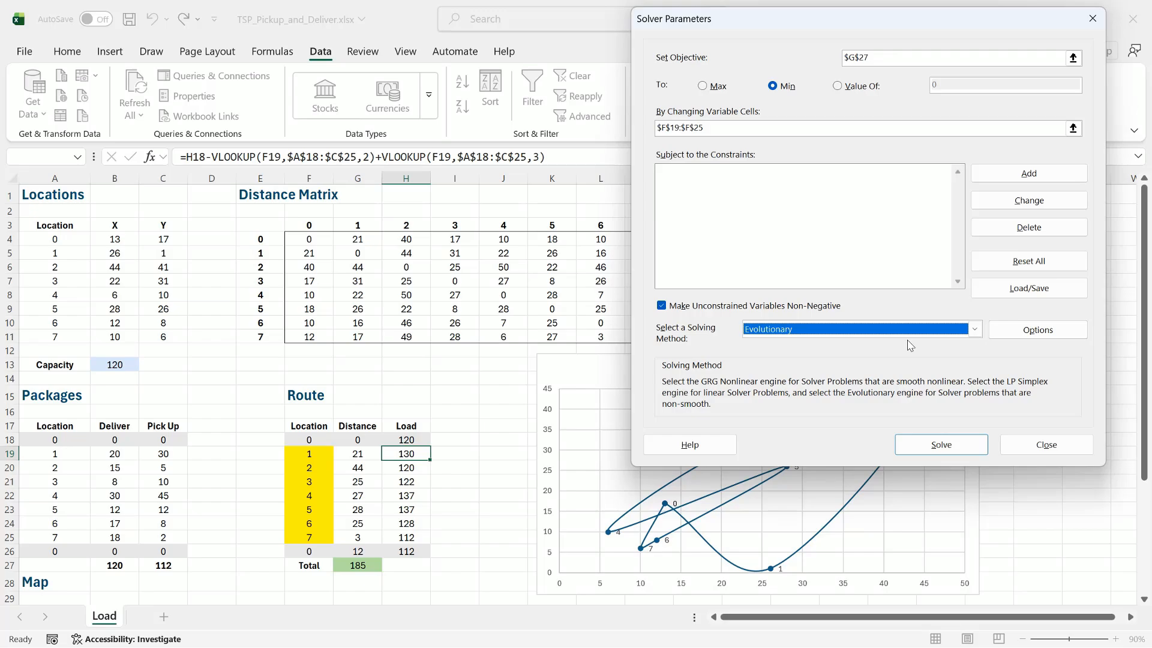
- Add a Solver constraint requiring the route locations $F$19:$F$25 to be all different (dif)
click(995, 172)
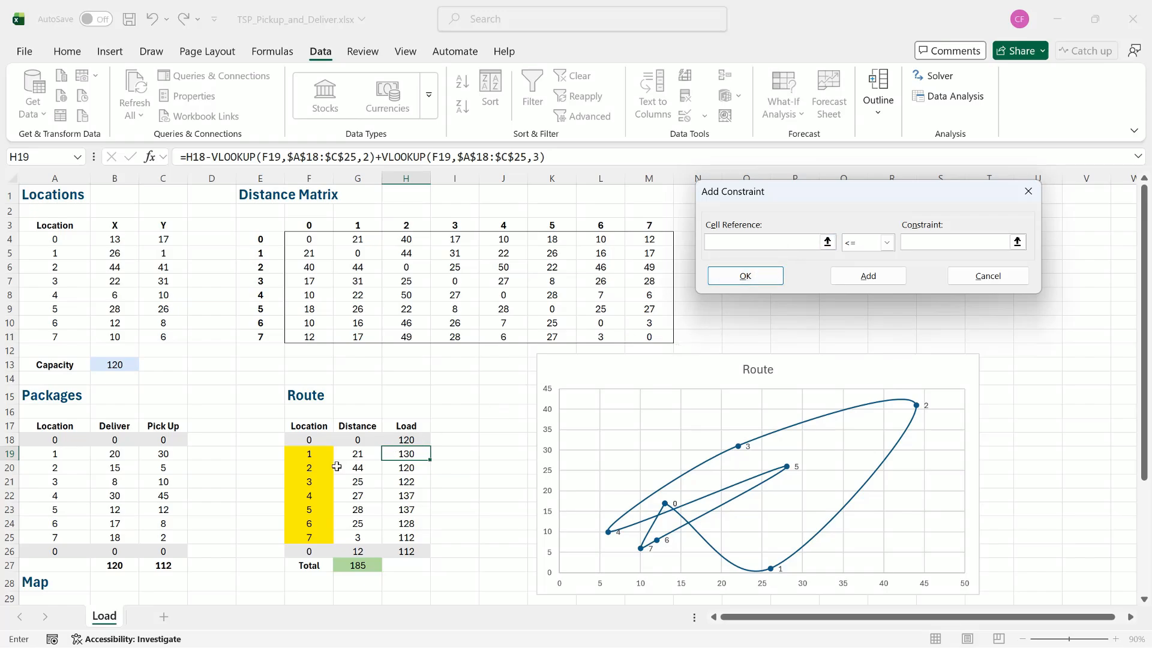
drag(310, 454, 309, 537)
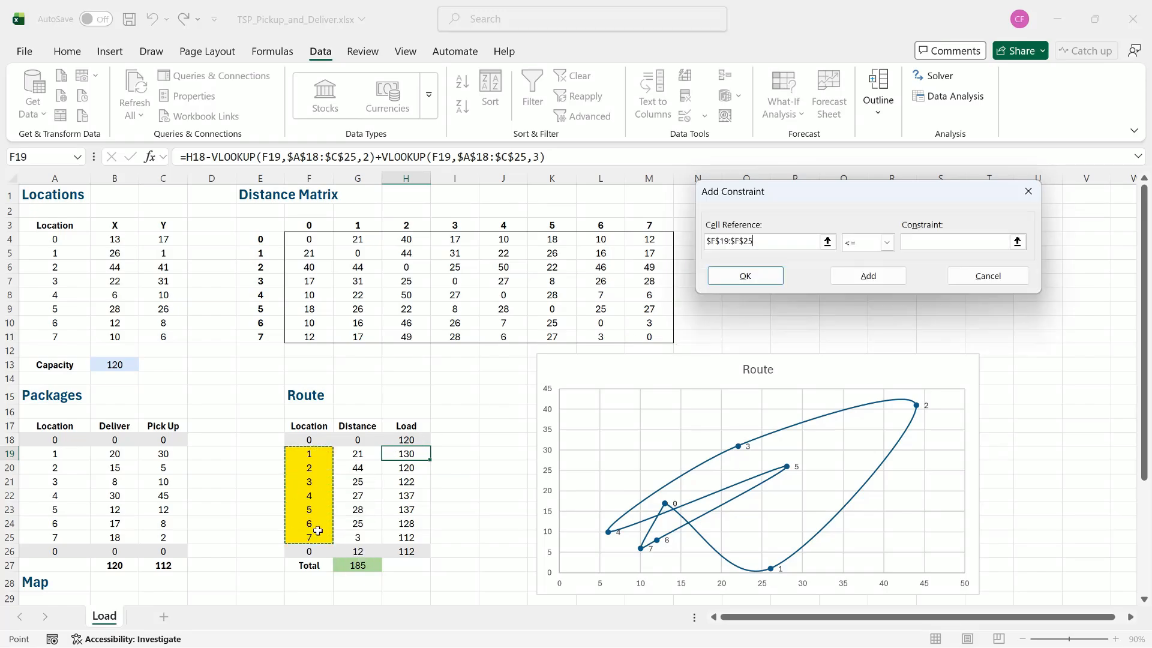
click(888, 243)
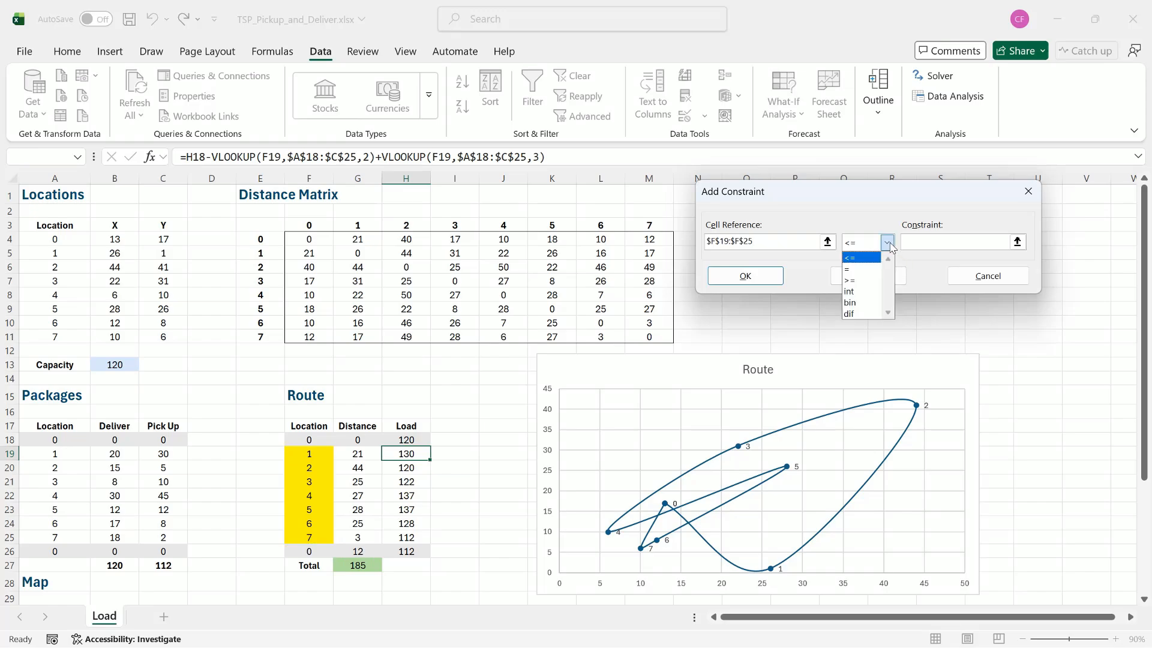
click(856, 313)
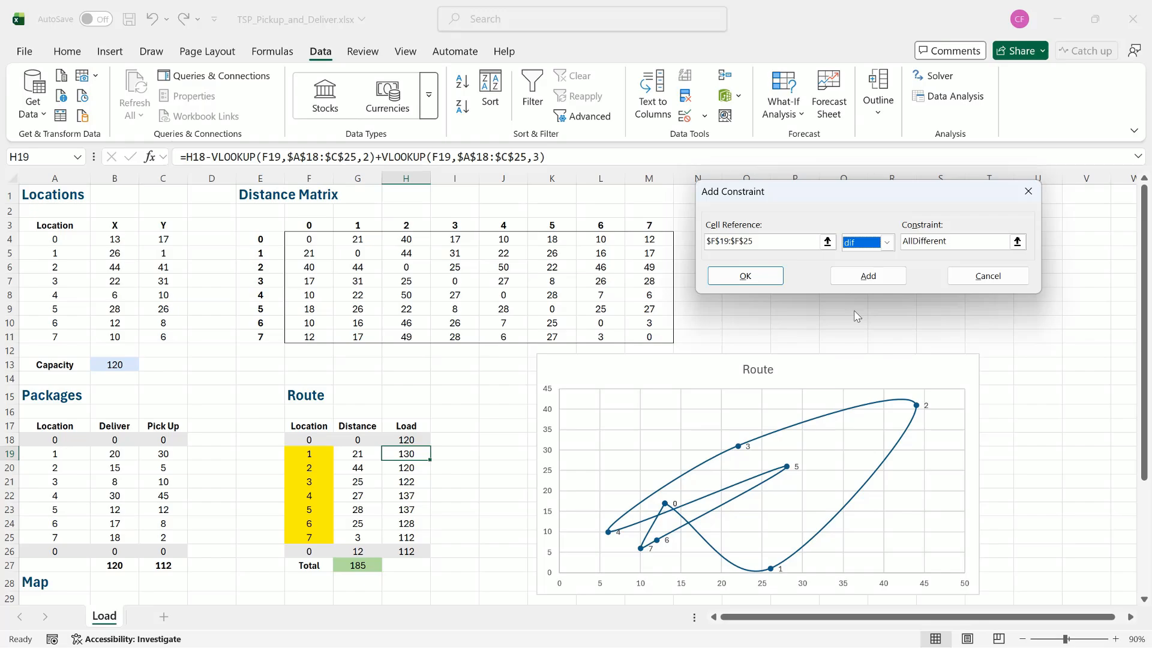
click(873, 278)
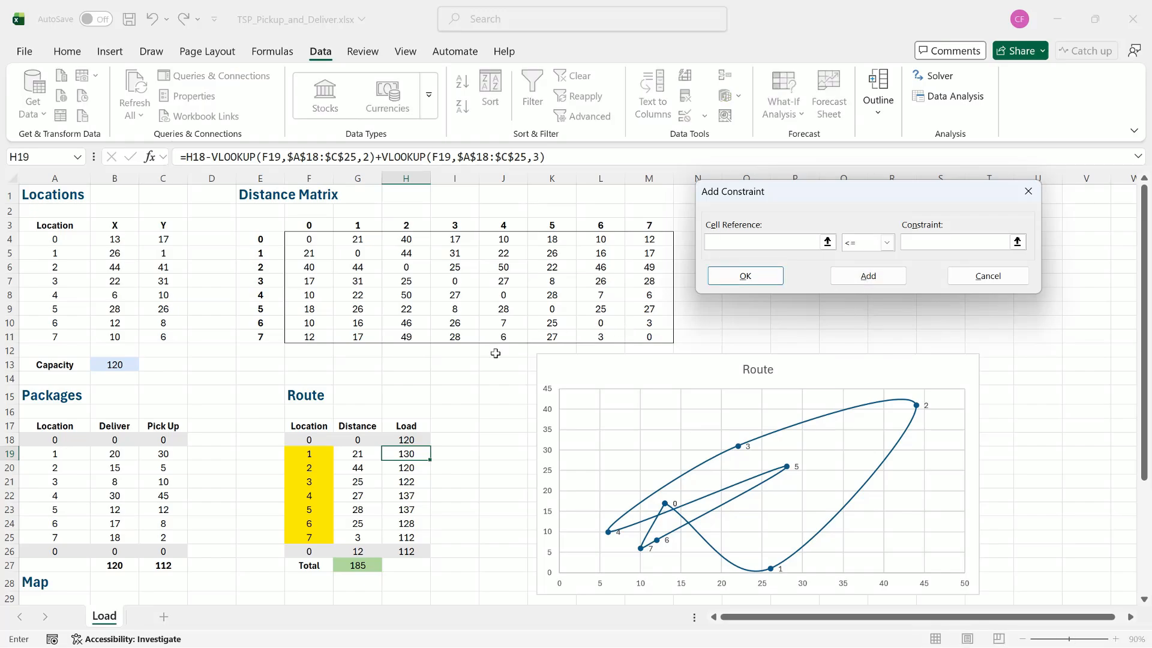
- Add a Solver constraint limiting the route locations $F$19:$F$25 to <= 7
drag(306, 454, 308, 536)
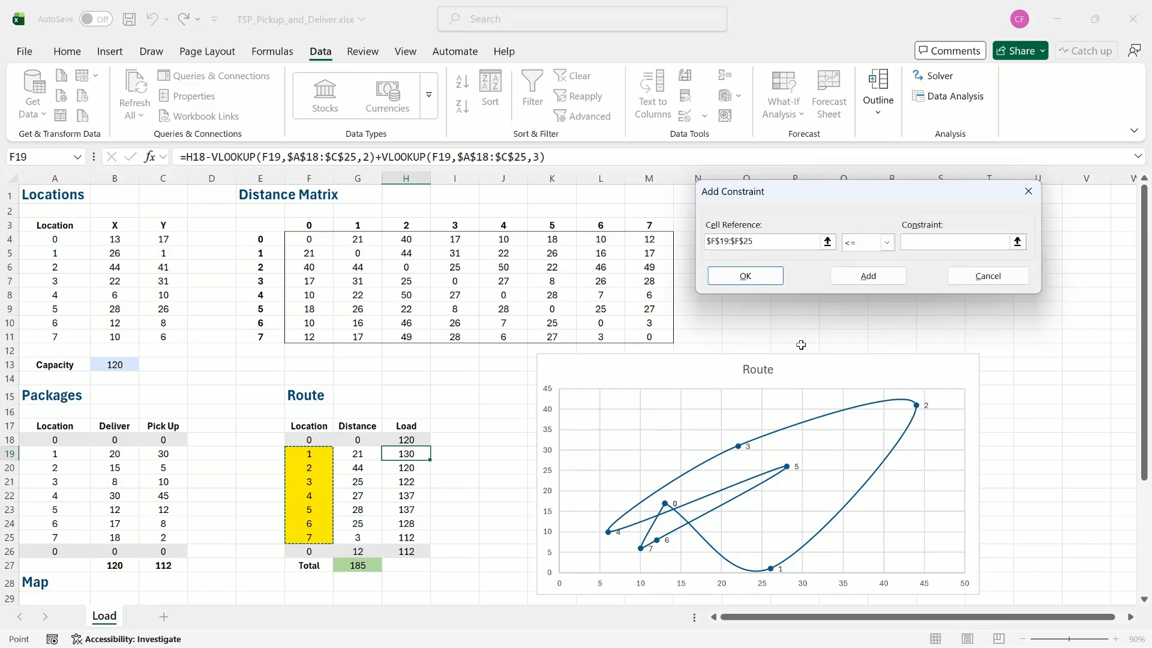
click(920, 240)
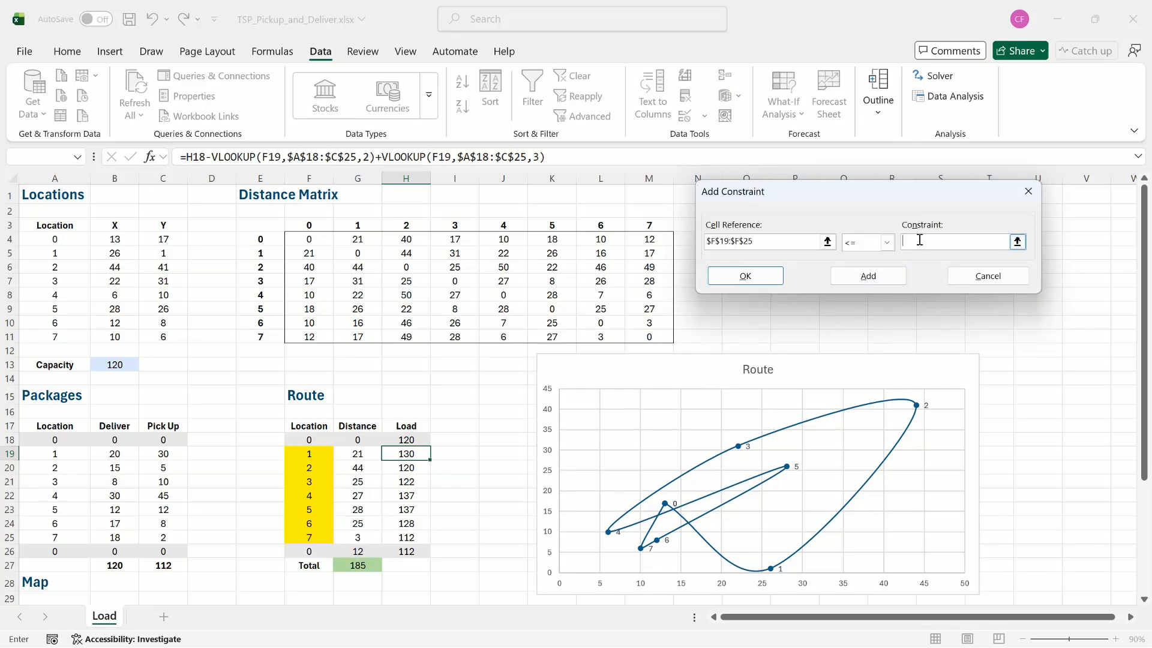
text(7)
click(880, 277)
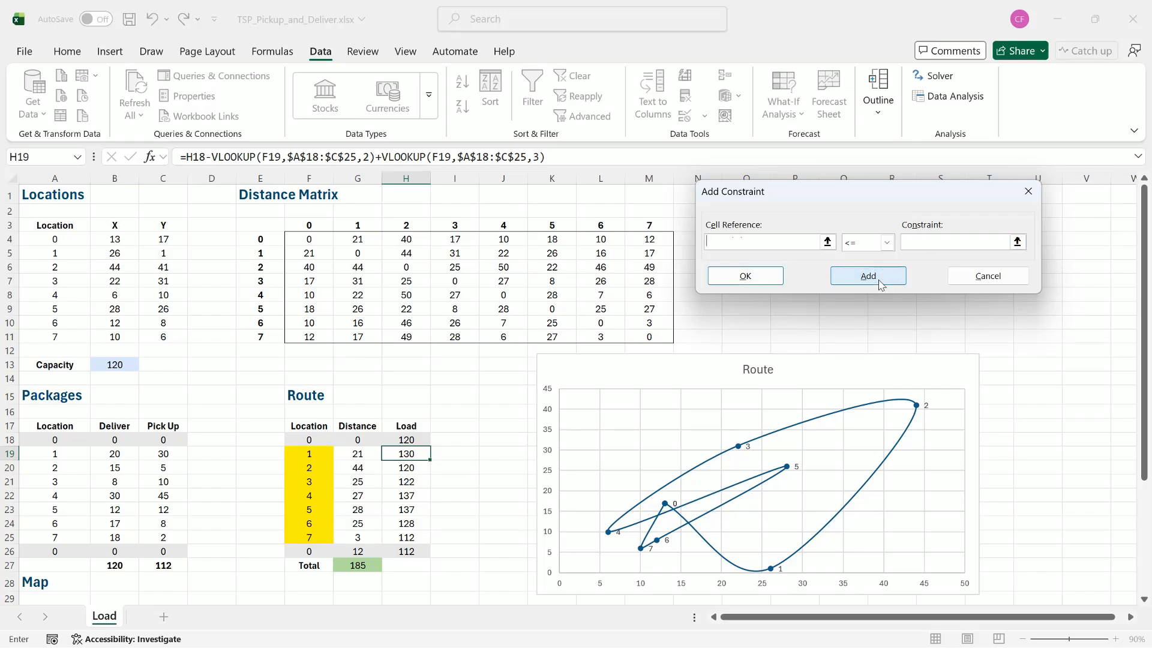
- Add a Solver constraint requiring the route locations $F$19:$F$25 to be >= 1
drag(312, 455, 309, 538)
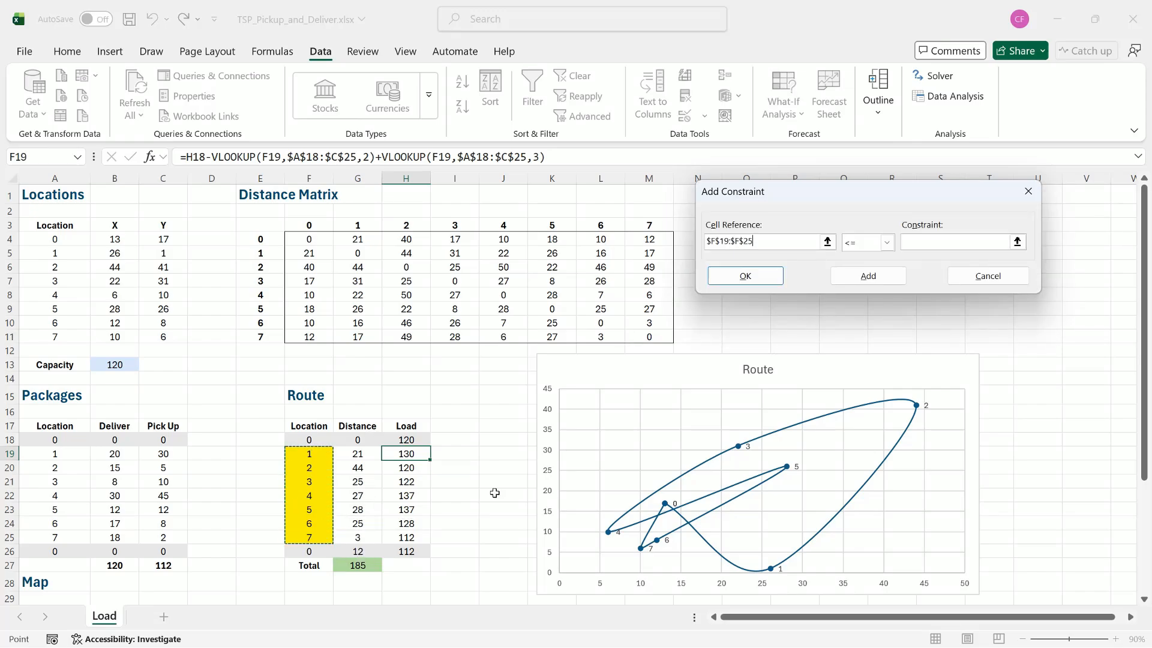
click(887, 242)
click(862, 281)
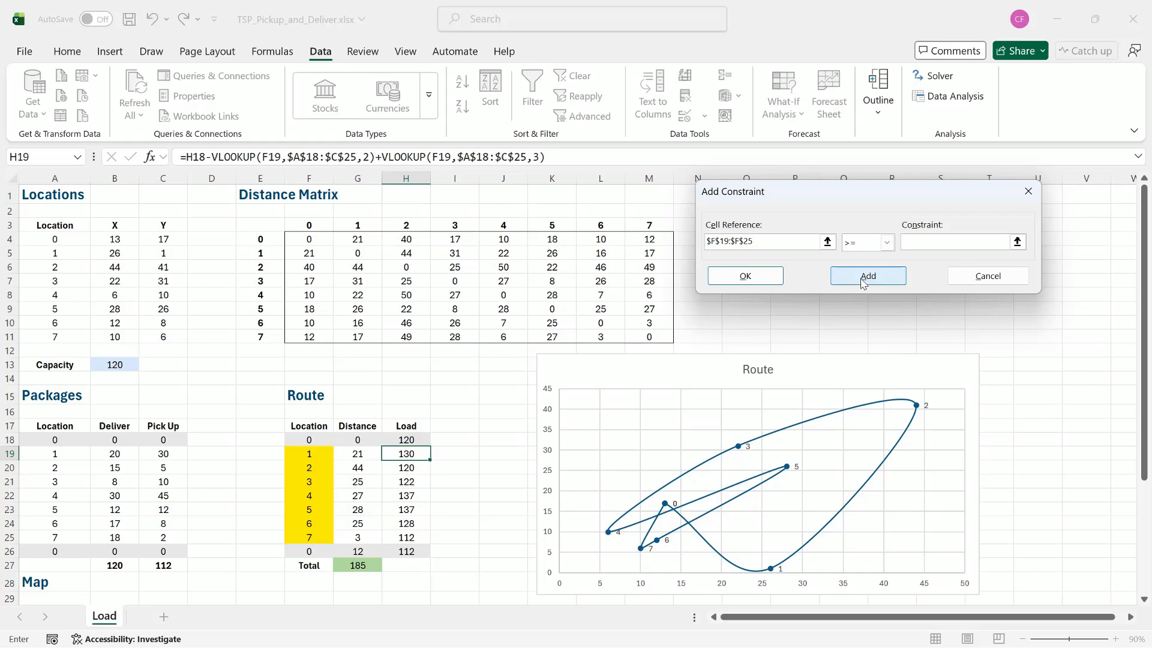
text(1)
click(863, 284)
- Add the constraint that the loads $H$19:$H$25 stay <= the capacity in $B$13, and finish the constraint list
click(418, 454)
drag(418, 453, 413, 537)
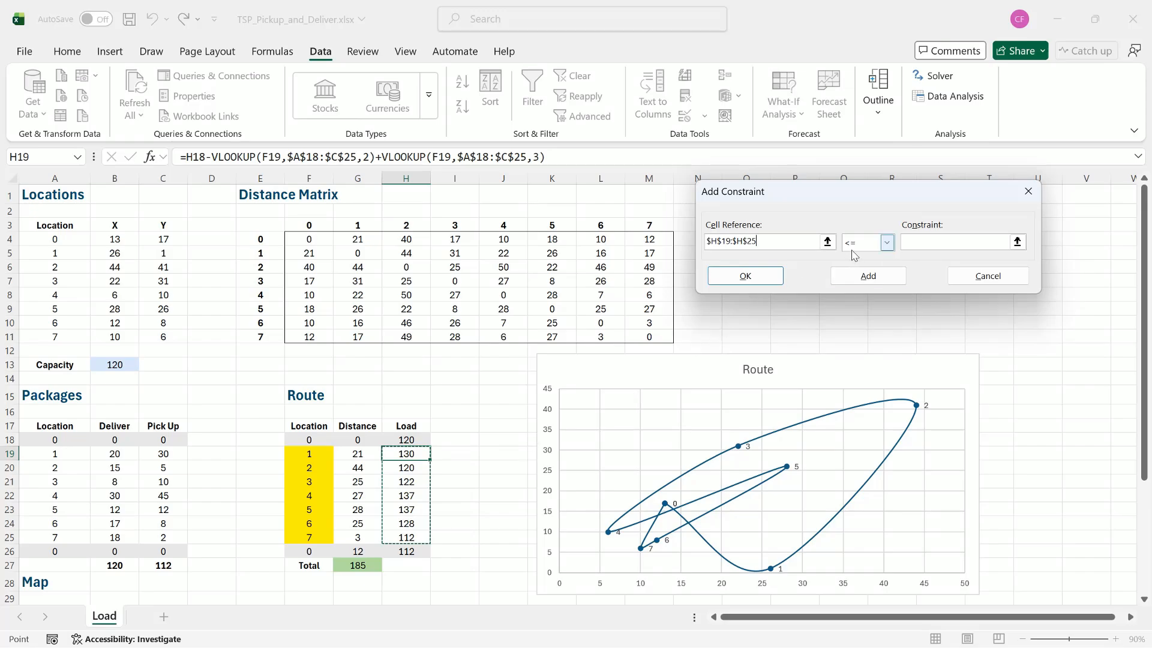
click(943, 238)
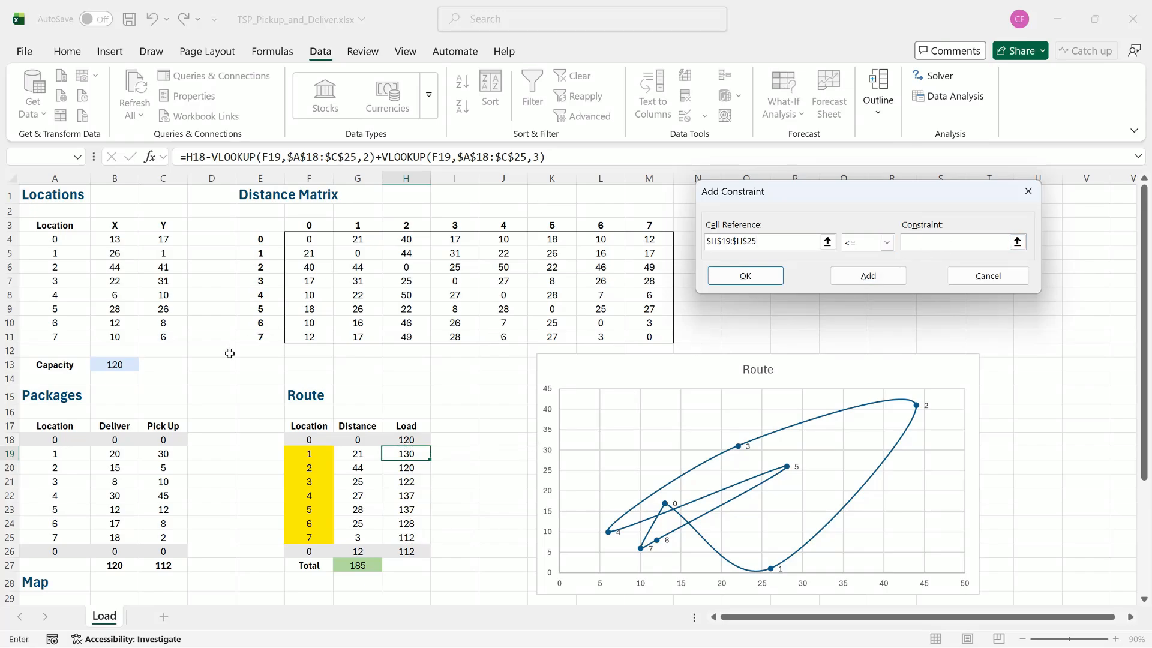
click(114, 365)
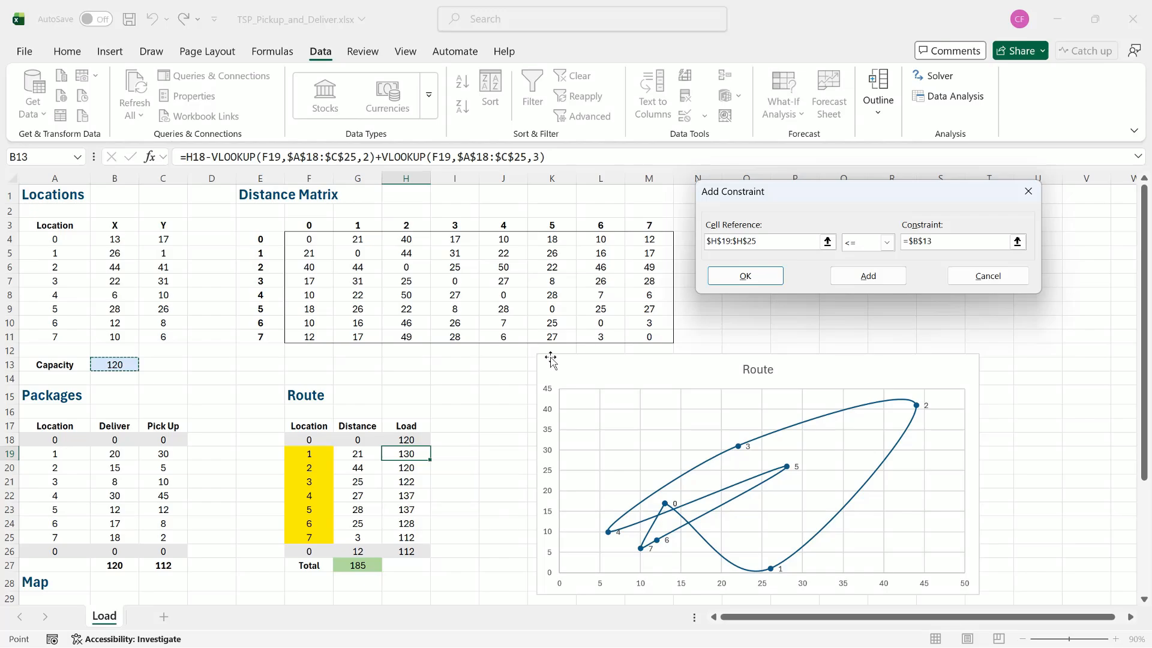
click(744, 276)
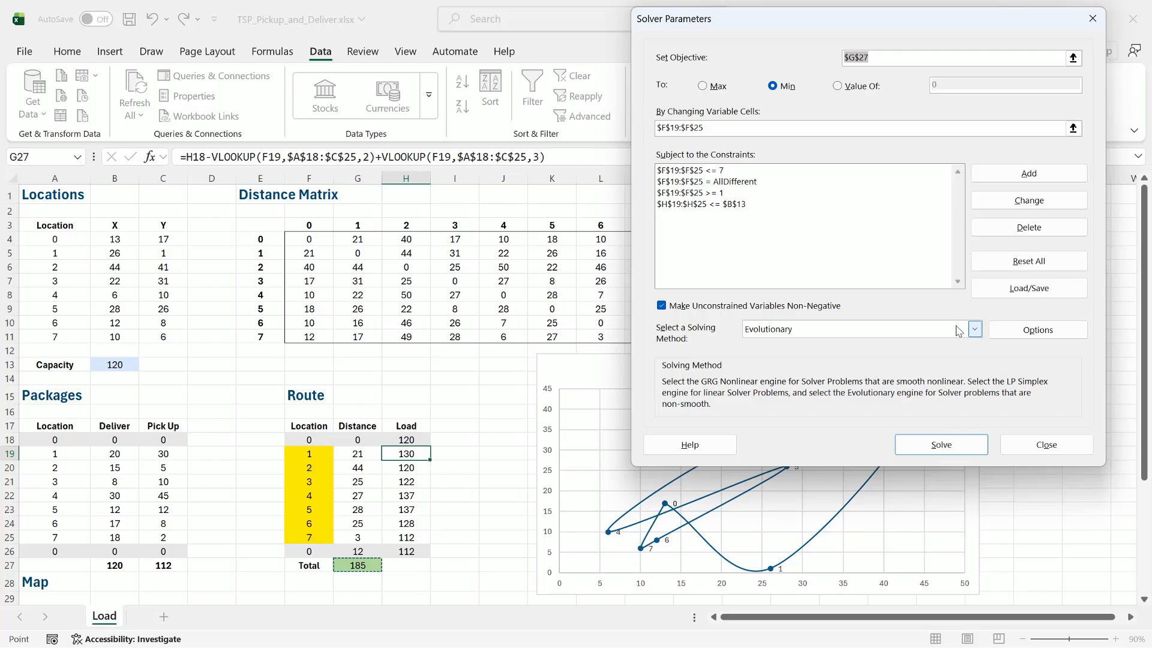
- Close the Solver setup without solving and save the workbook
click(1054, 445)
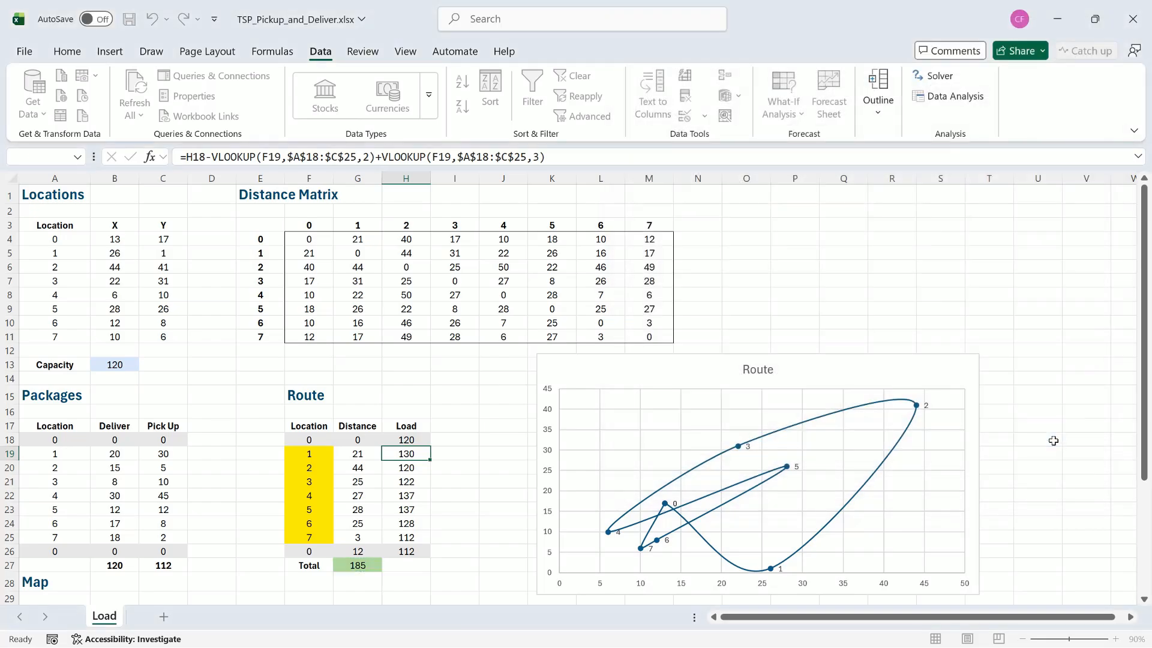
key(ctrl+s)
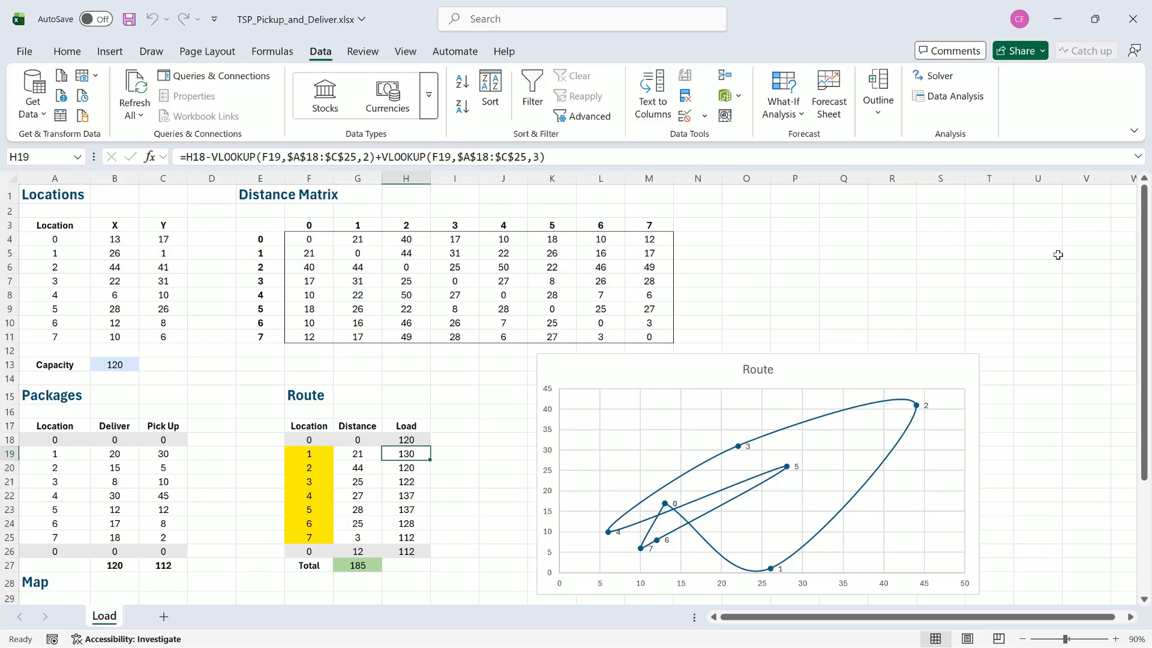
- Run Solver on the route model, keep its solution, and check the load formula in H20
click(937, 76)
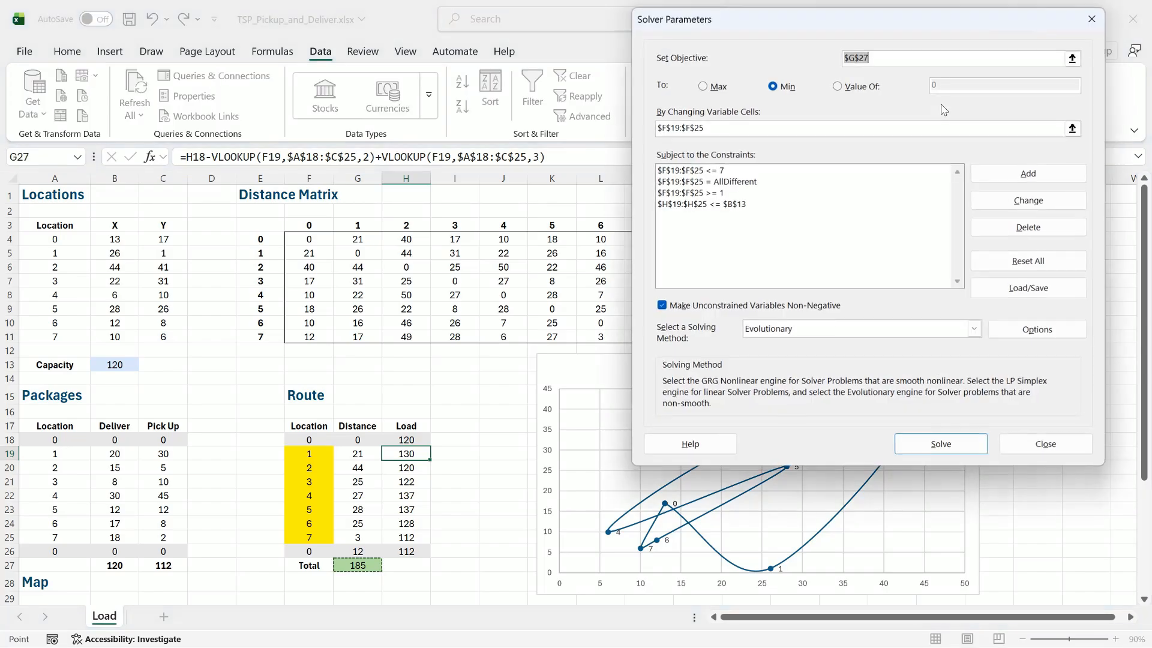
click(957, 449)
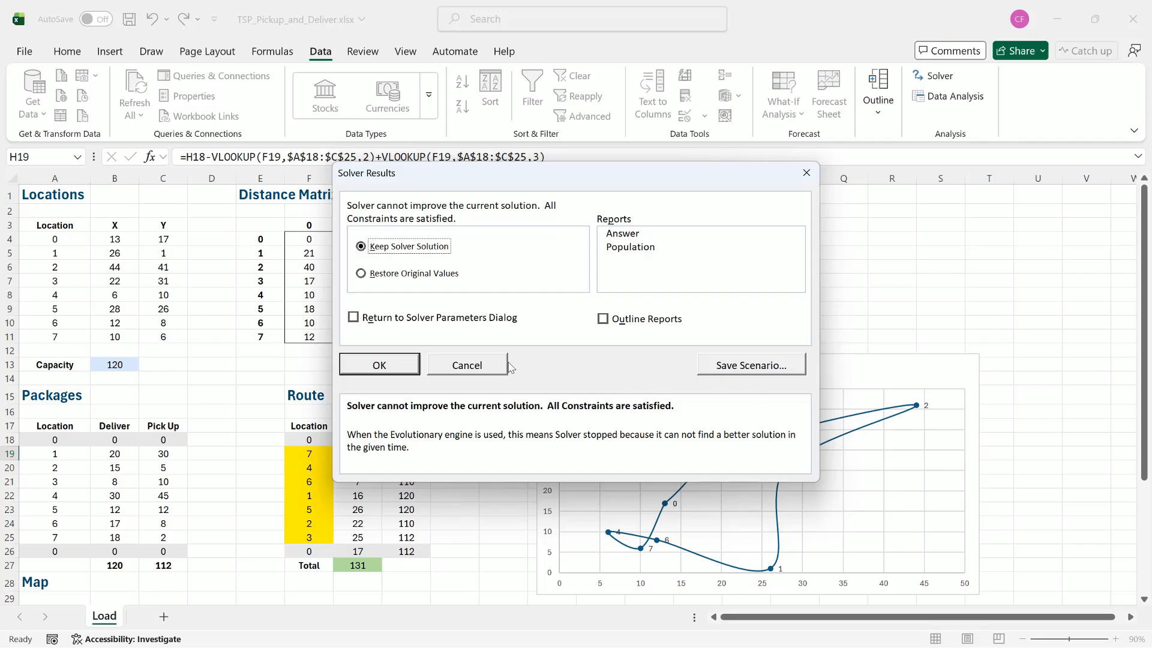
click(380, 365)
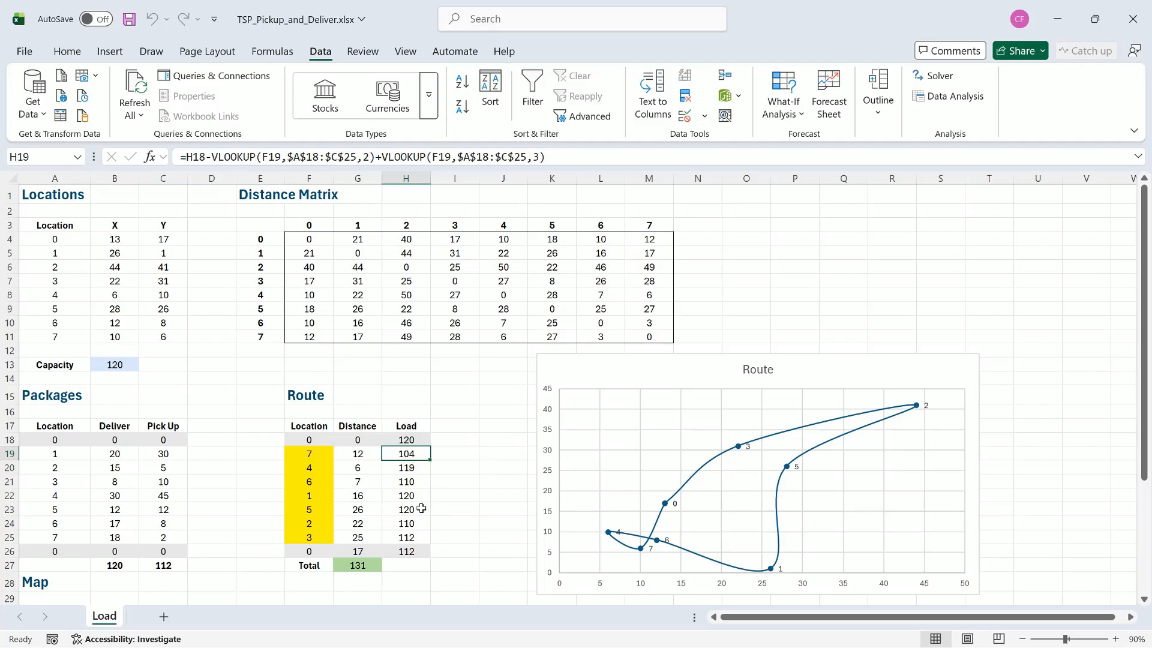
click(420, 468)
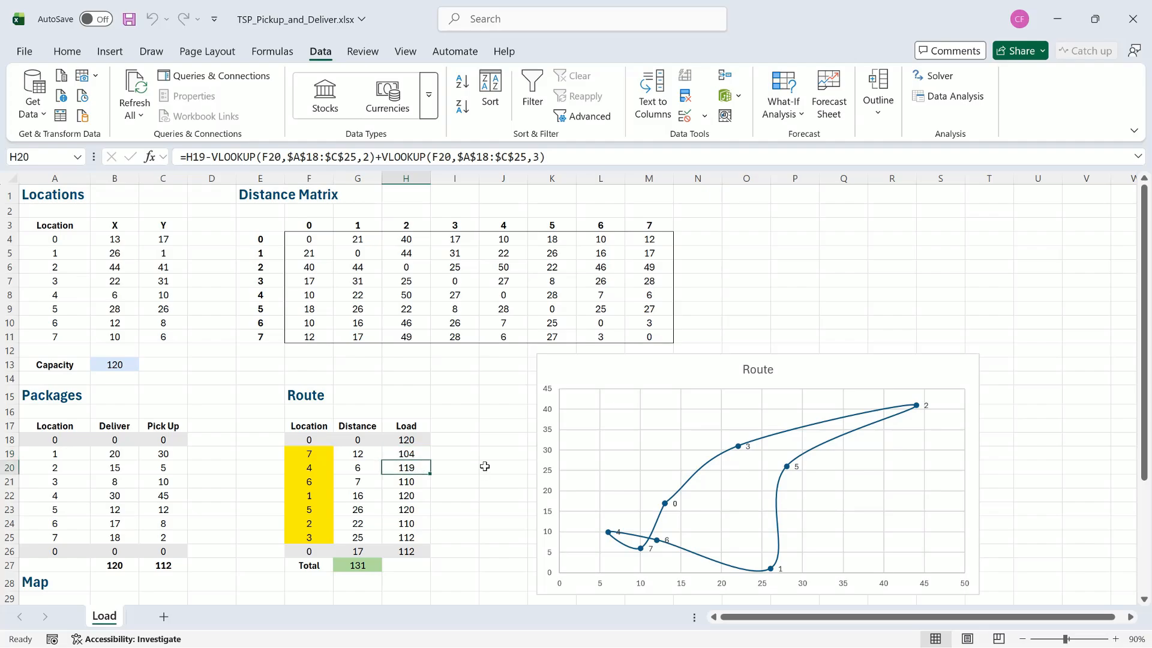